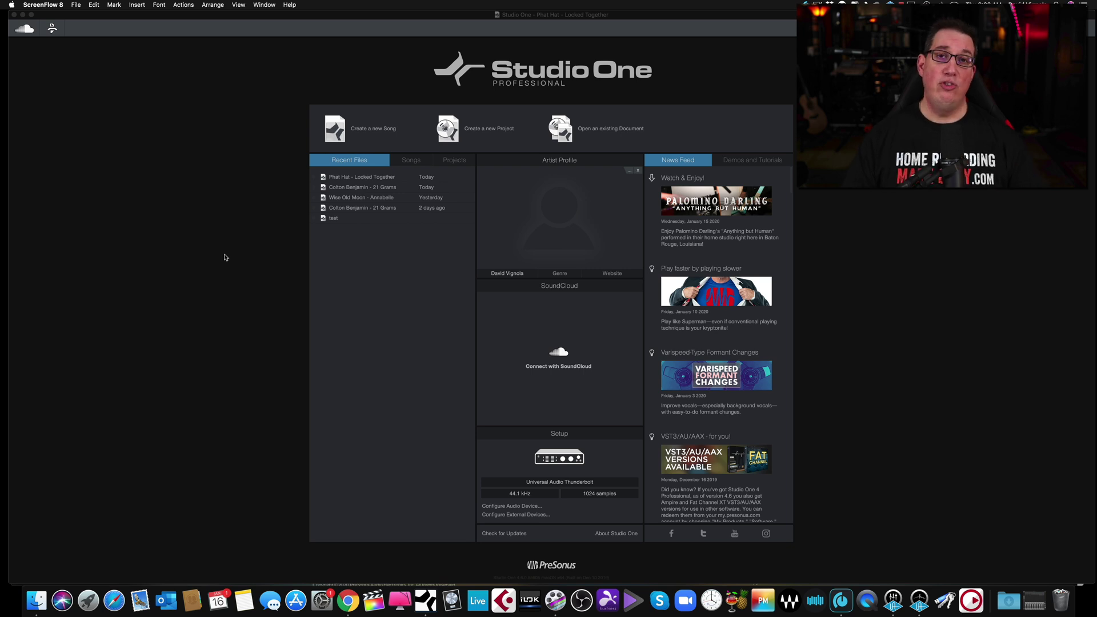
Switch from Studio One to Chrome, showing the My PreSonus registered hardware list
key(super+Tab)
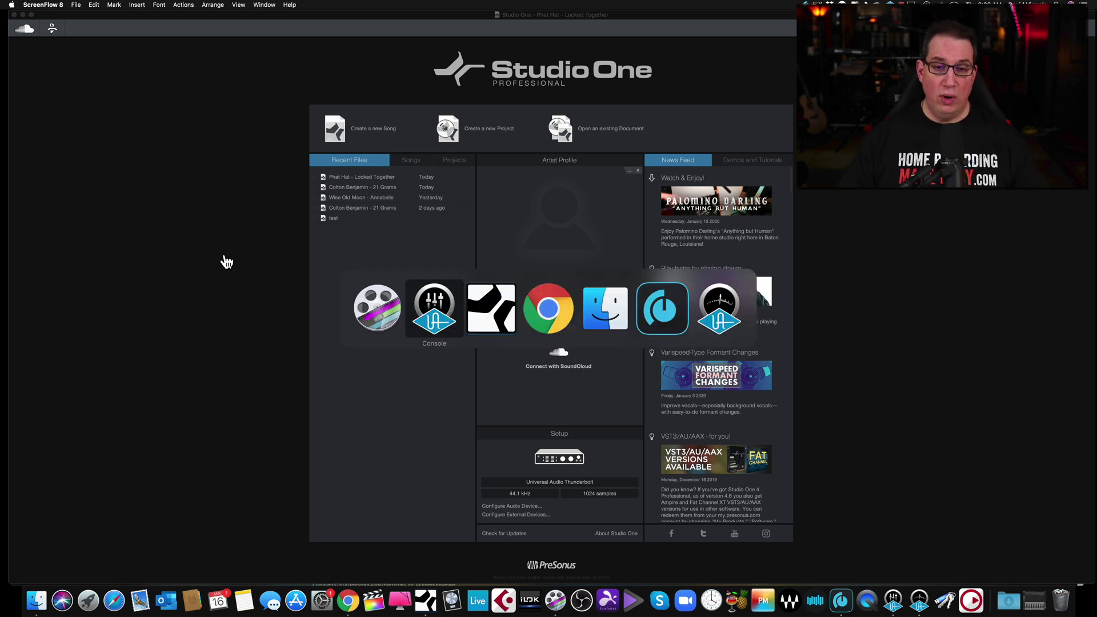
key(super+Tab)
key(super+Tab)
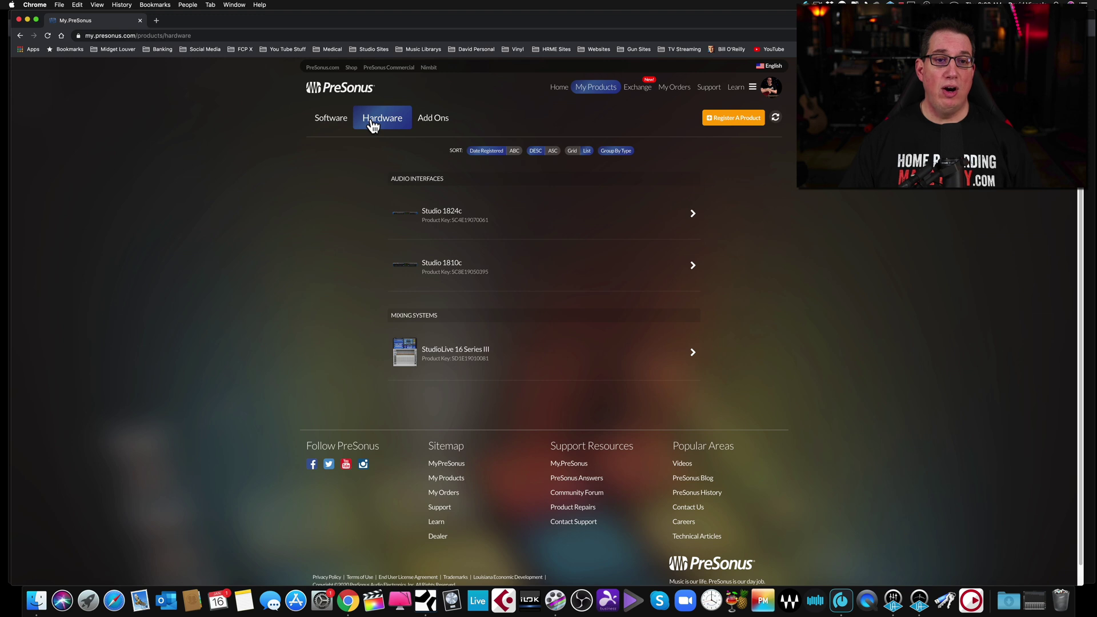
View the Studio 1810c details under My PreSonus Hardware, then minimize Chrome
click(345, 121)
click(382, 122)
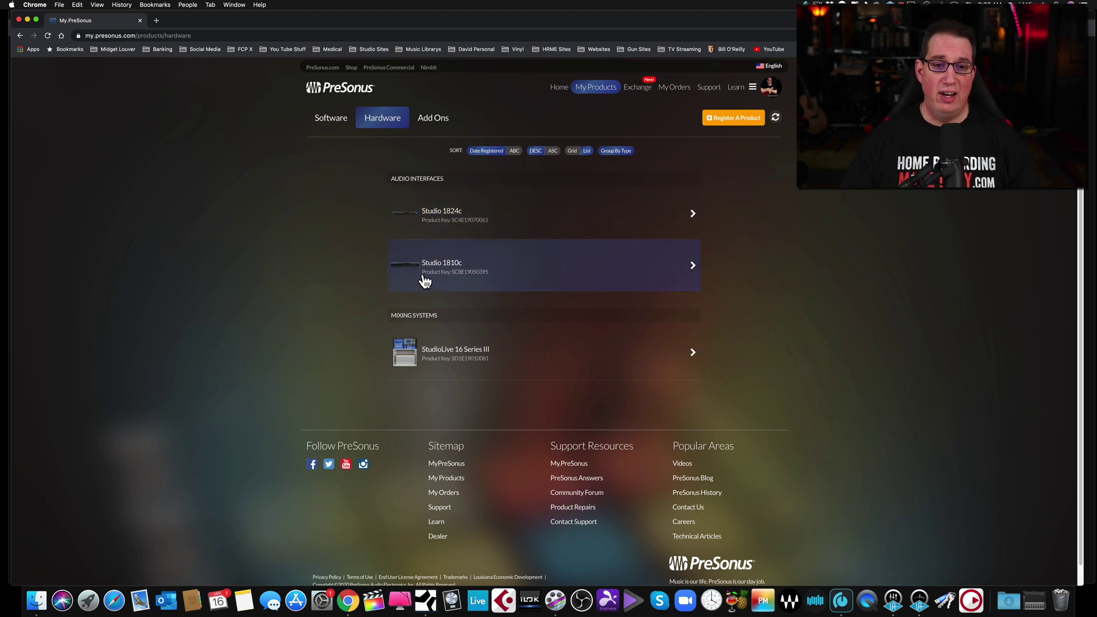
click(470, 273)
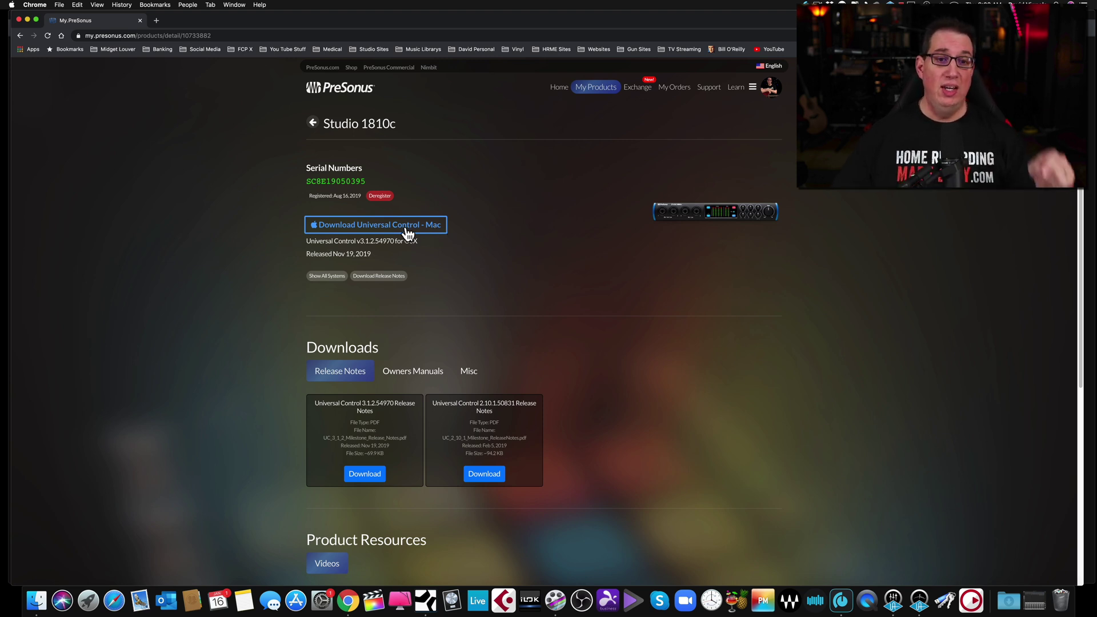
click(27, 21)
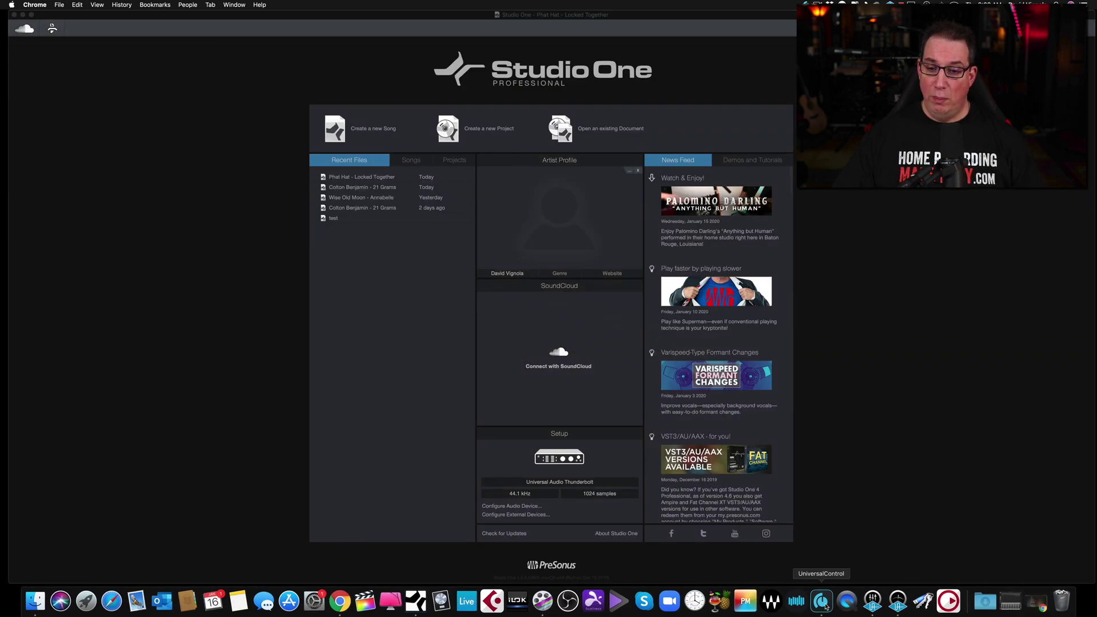
click(823, 601)
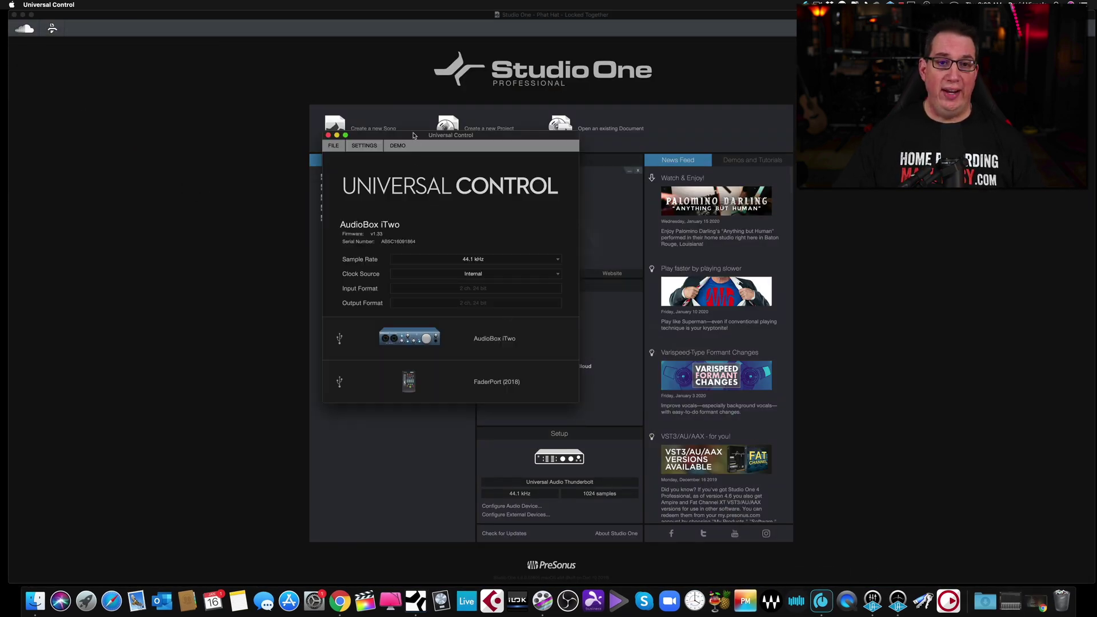
drag(414, 135, 441, 153)
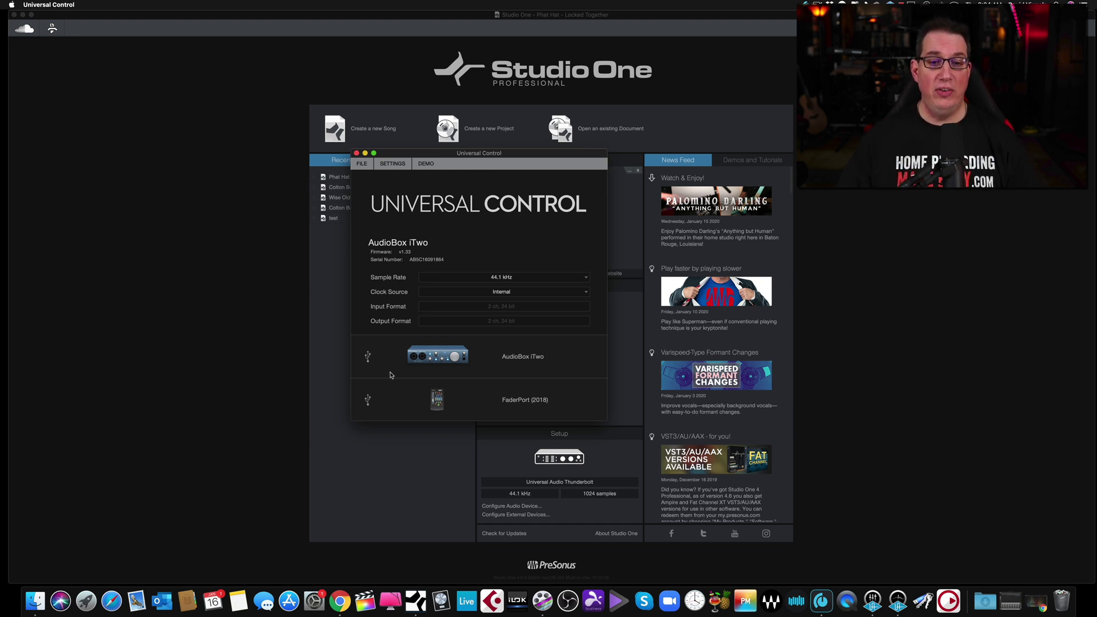
click(357, 153)
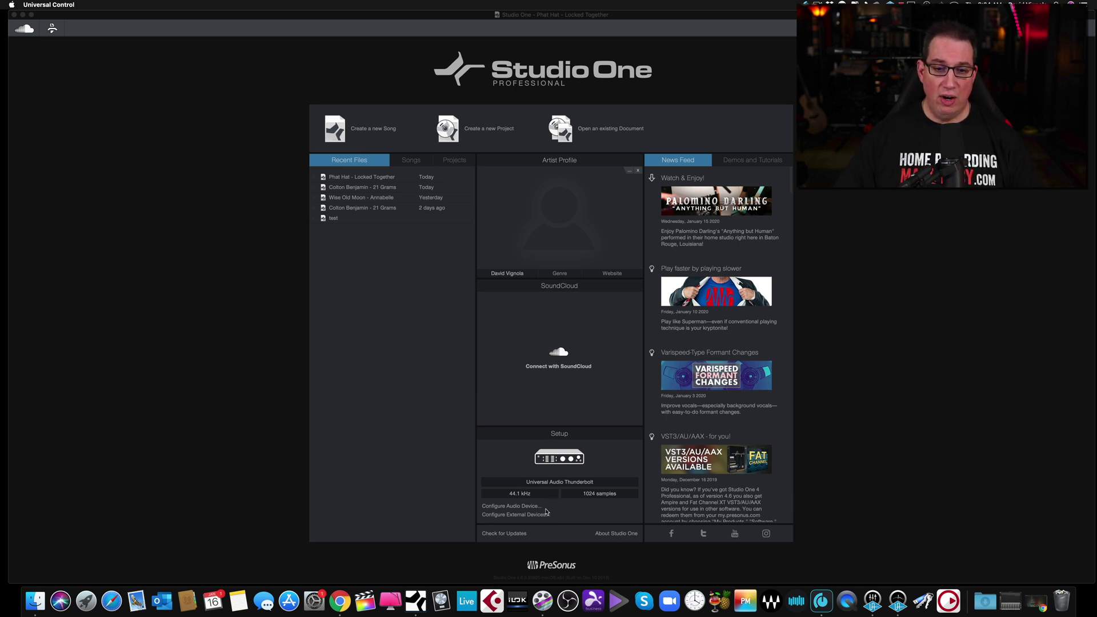
In Audio Setup preferences, choose PreSonus AudioBox iTwo as the playback device
click(435, 504)
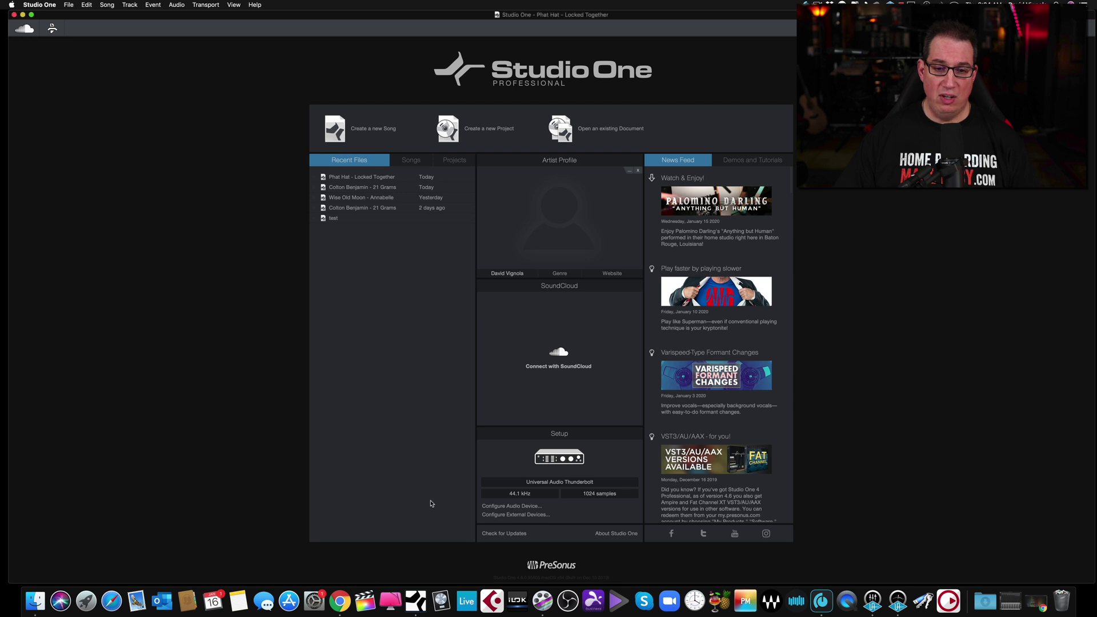
click(498, 507)
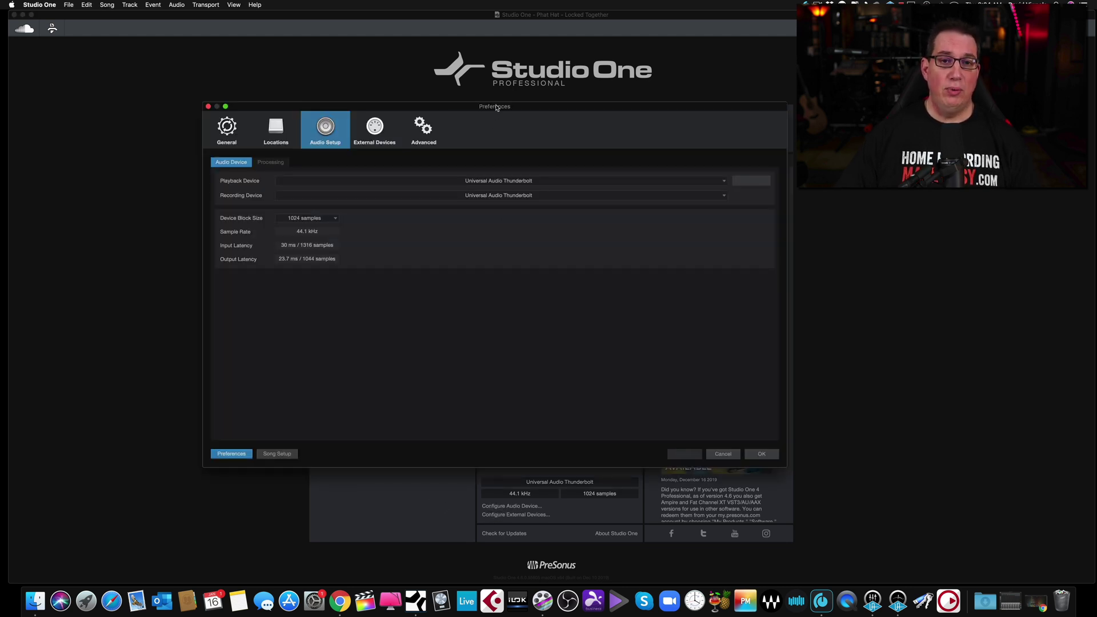
drag(496, 108, 515, 106)
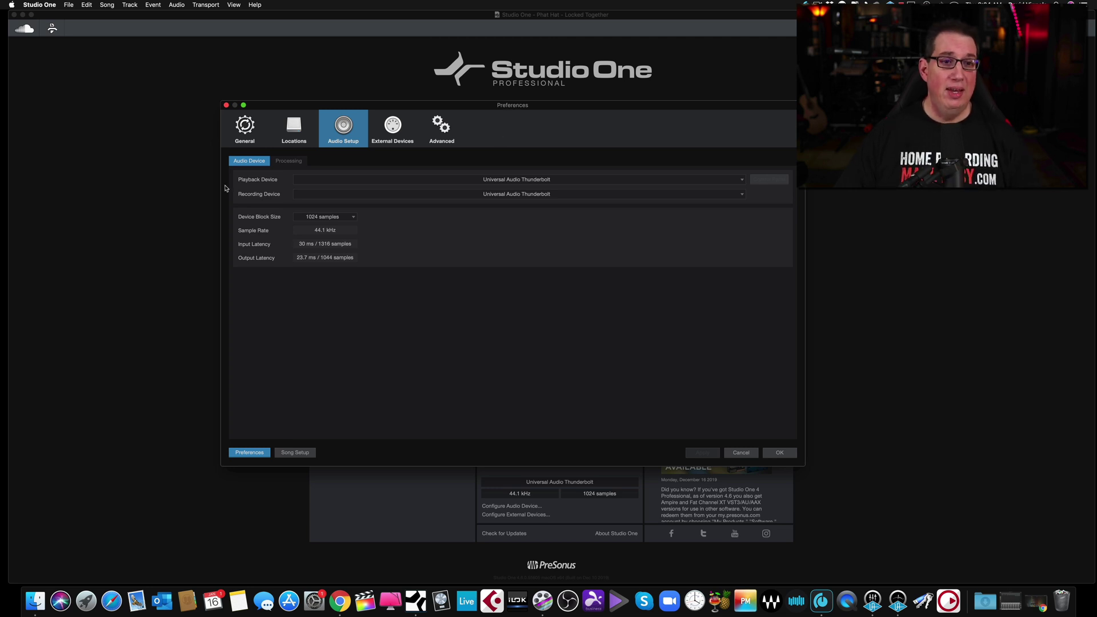
click(288, 163)
click(257, 163)
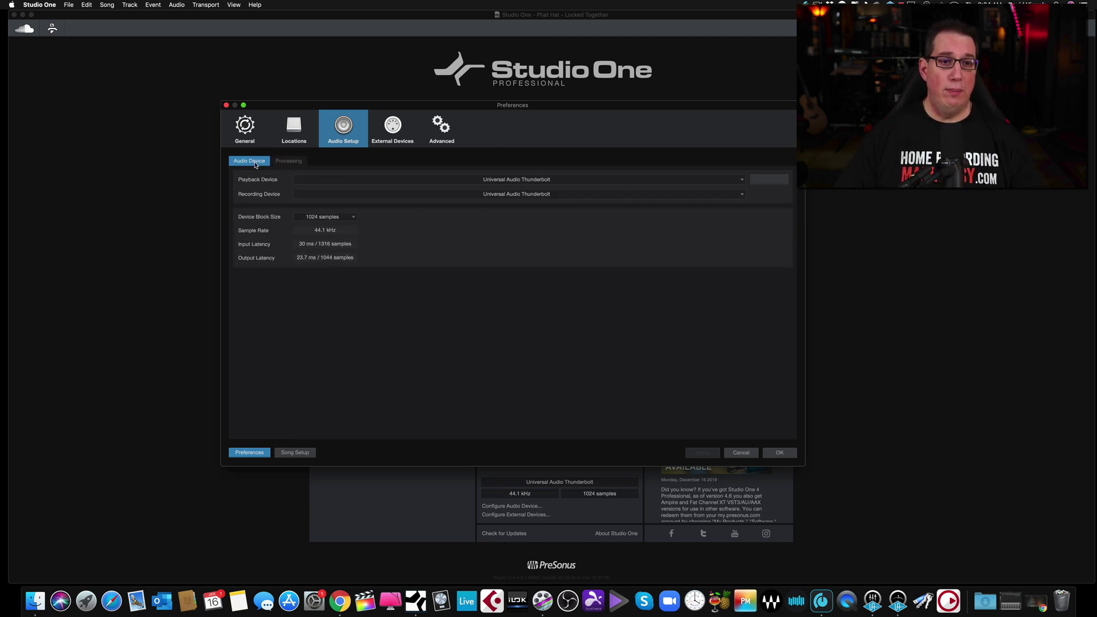
click(649, 183)
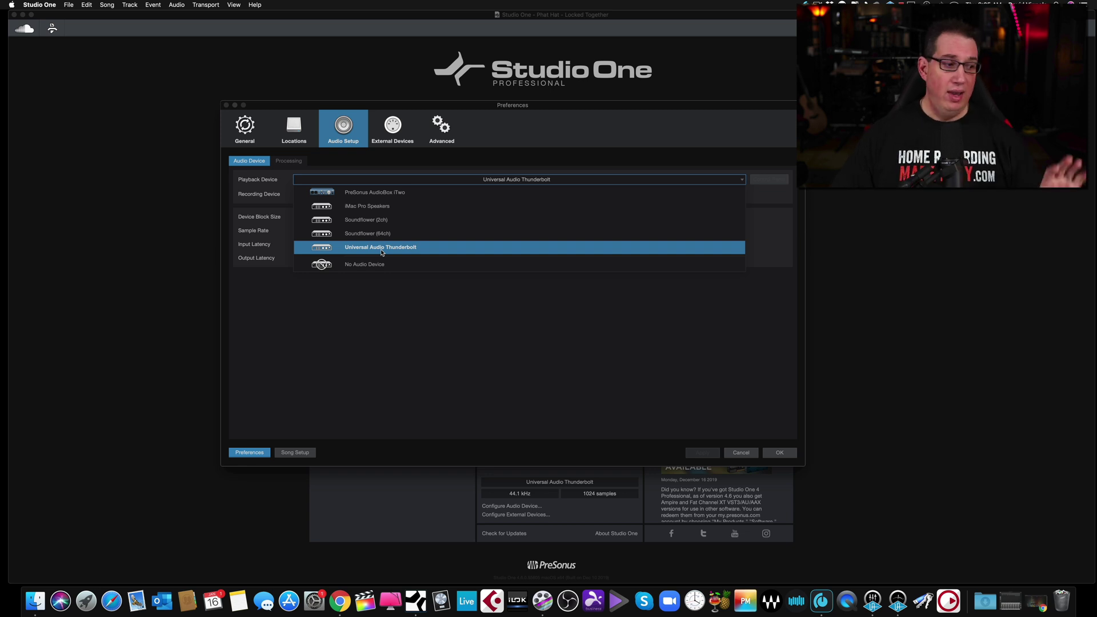
click(382, 187)
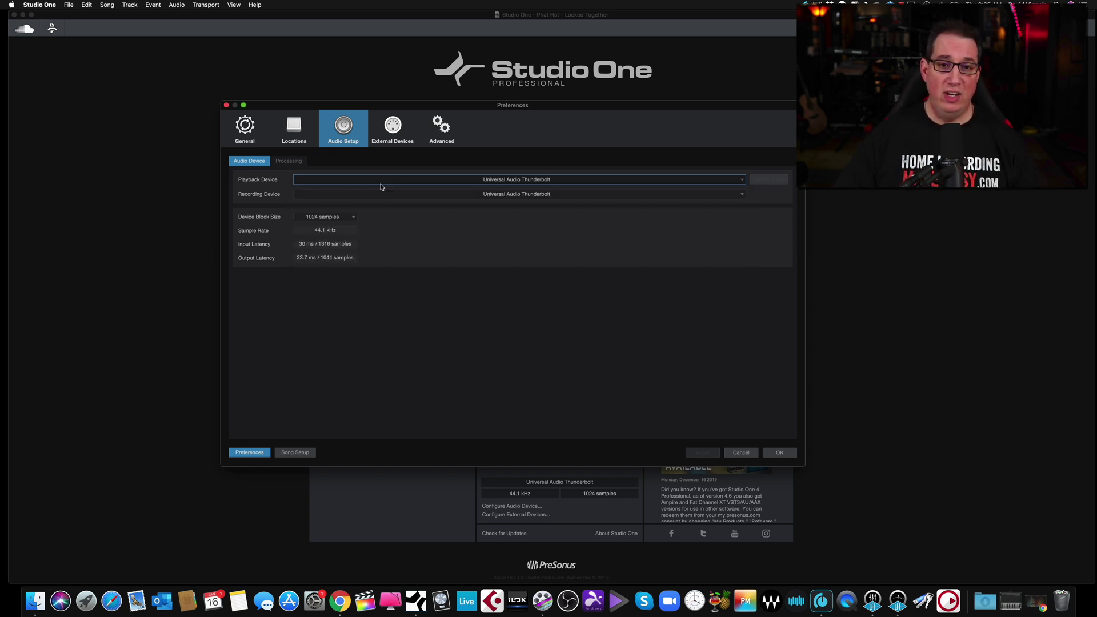
click(491, 181)
click(451, 192)
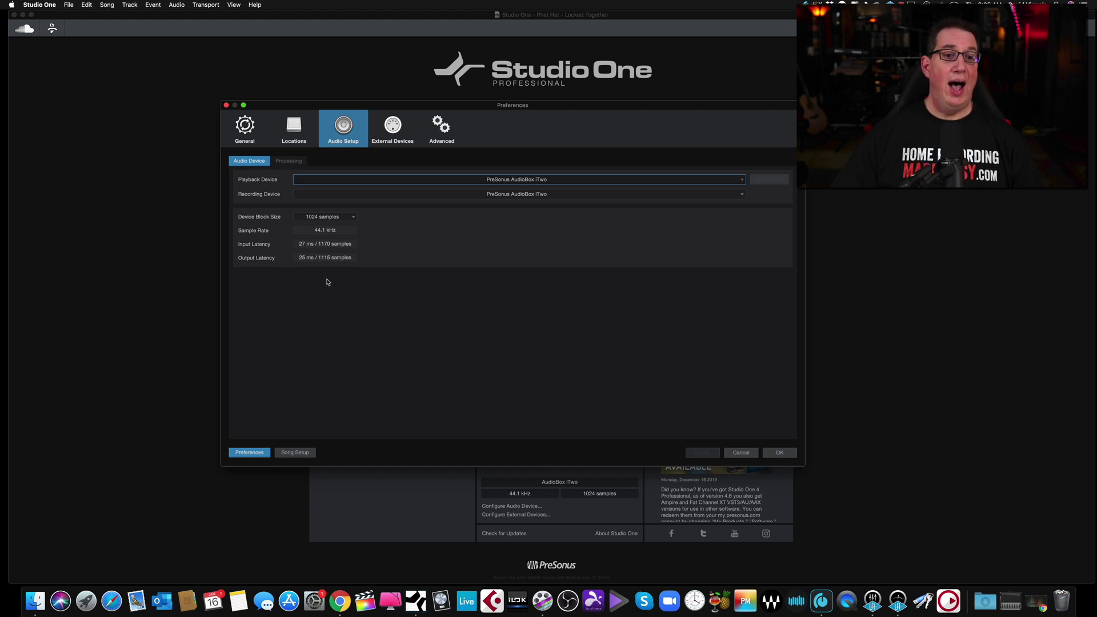
click(352, 217)
Check the interface in Universal Control, then close it
click(353, 218)
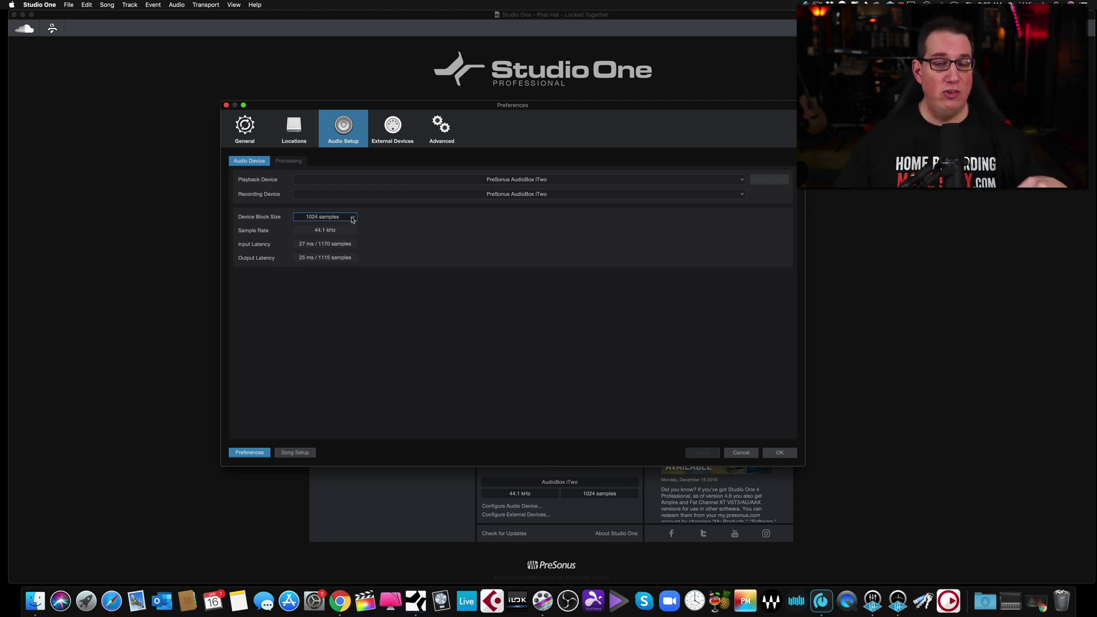
click(820, 601)
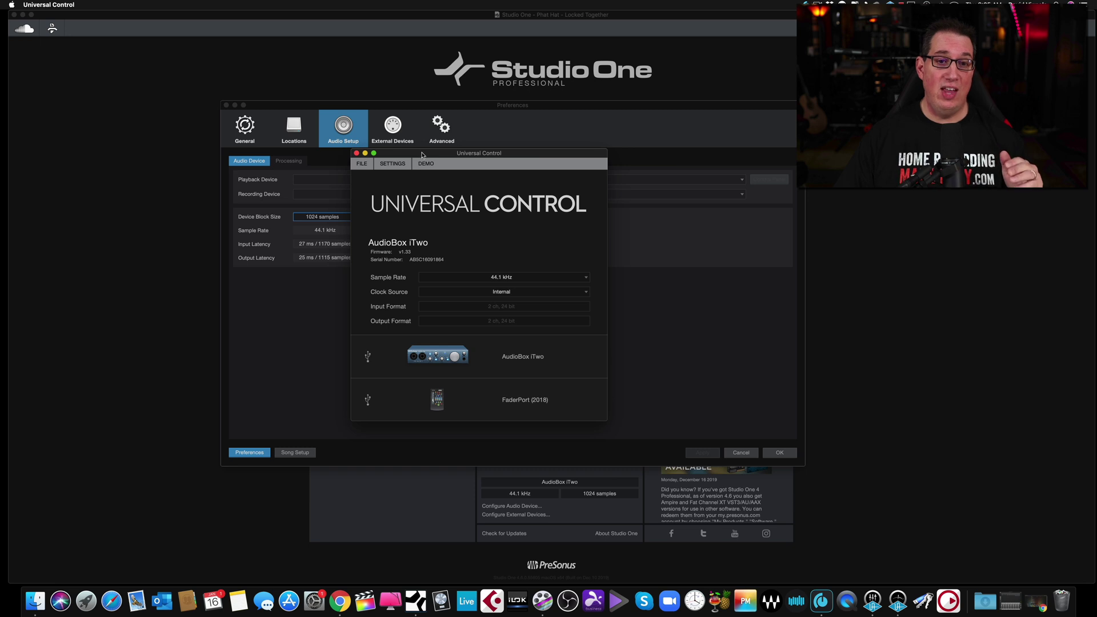
drag(423, 153, 507, 154)
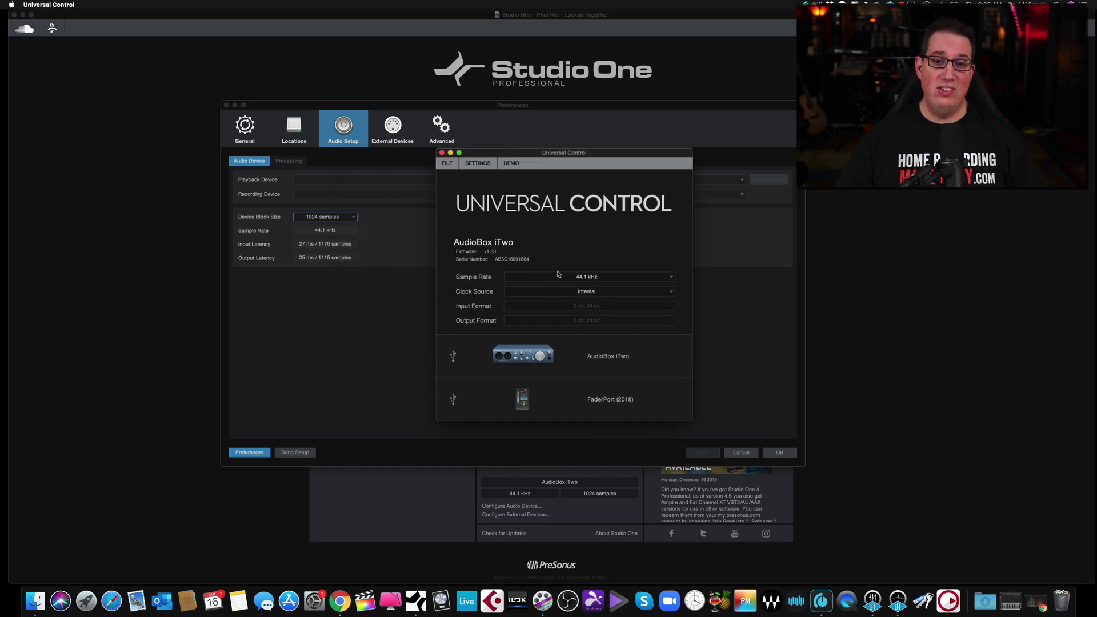
click(441, 153)
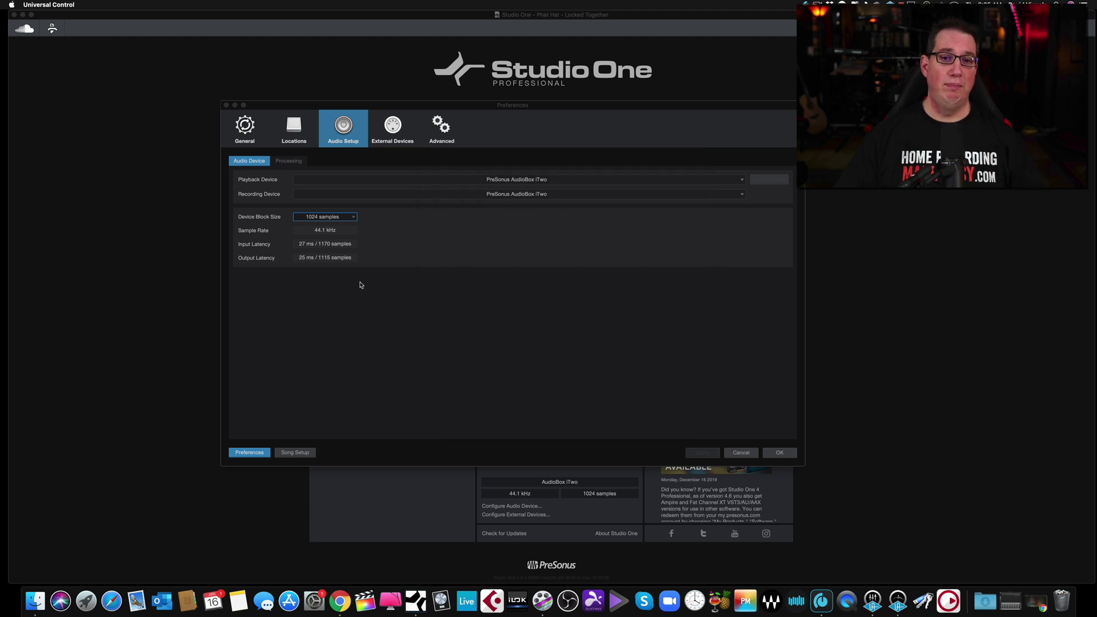
Keep the 1024-sample block size and AudioBox iTwo playback, then confirm preferences with OK
click(350, 217)
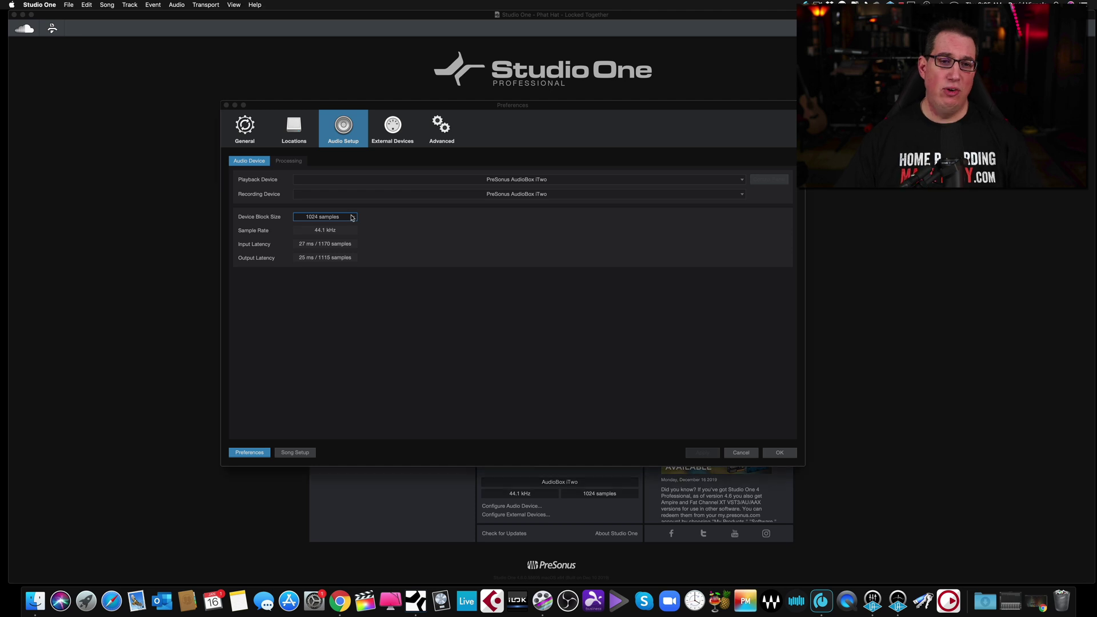
click(351, 217)
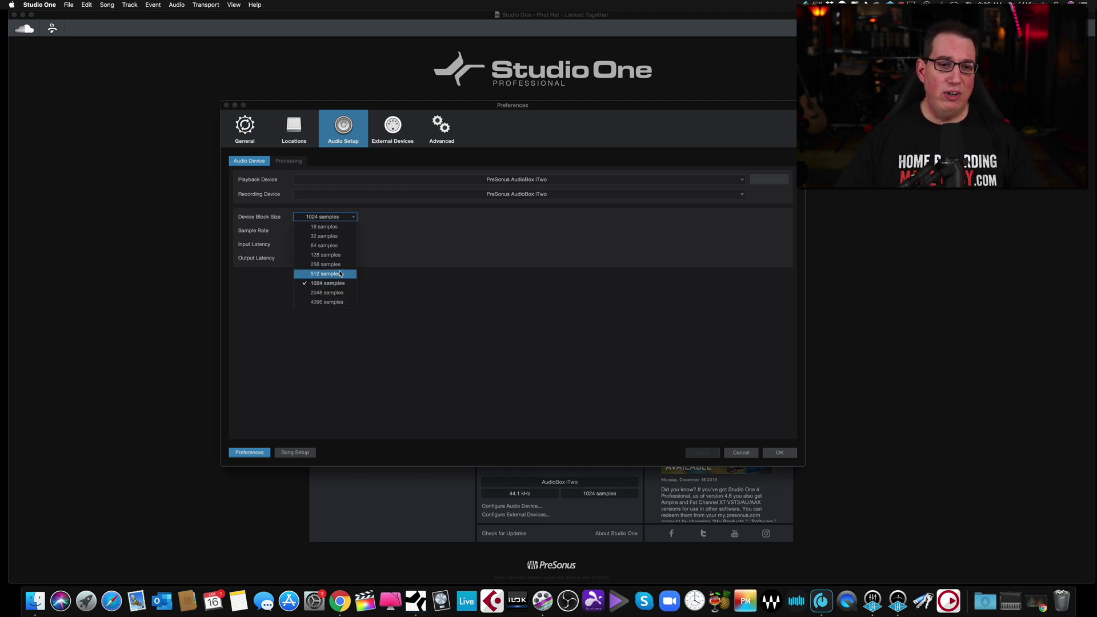
click(377, 255)
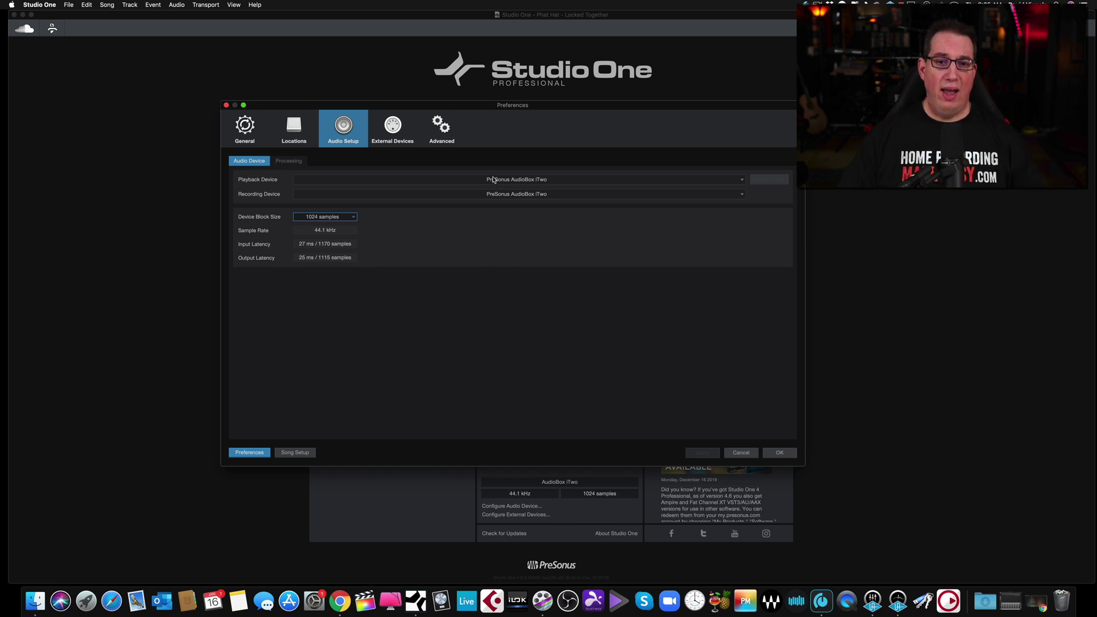
click(733, 180)
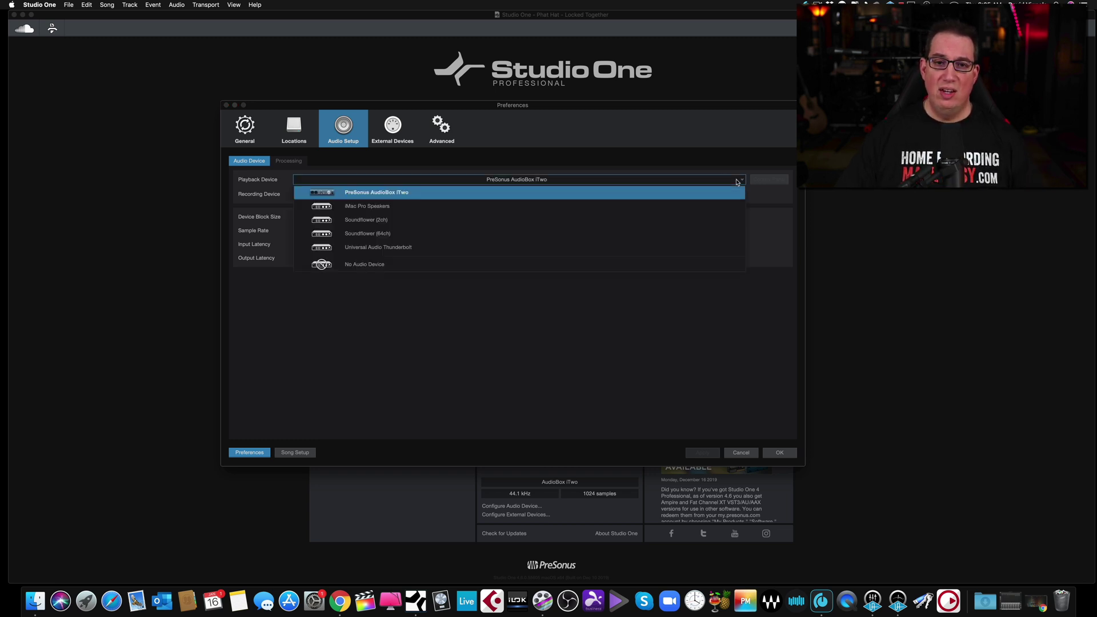
key(Escape)
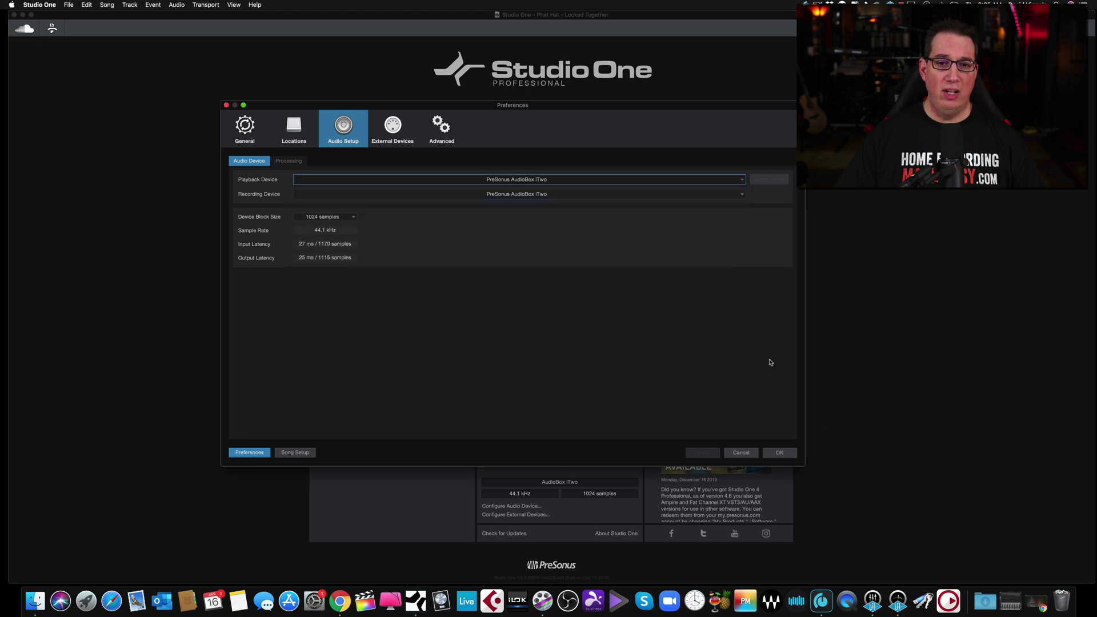
click(778, 455)
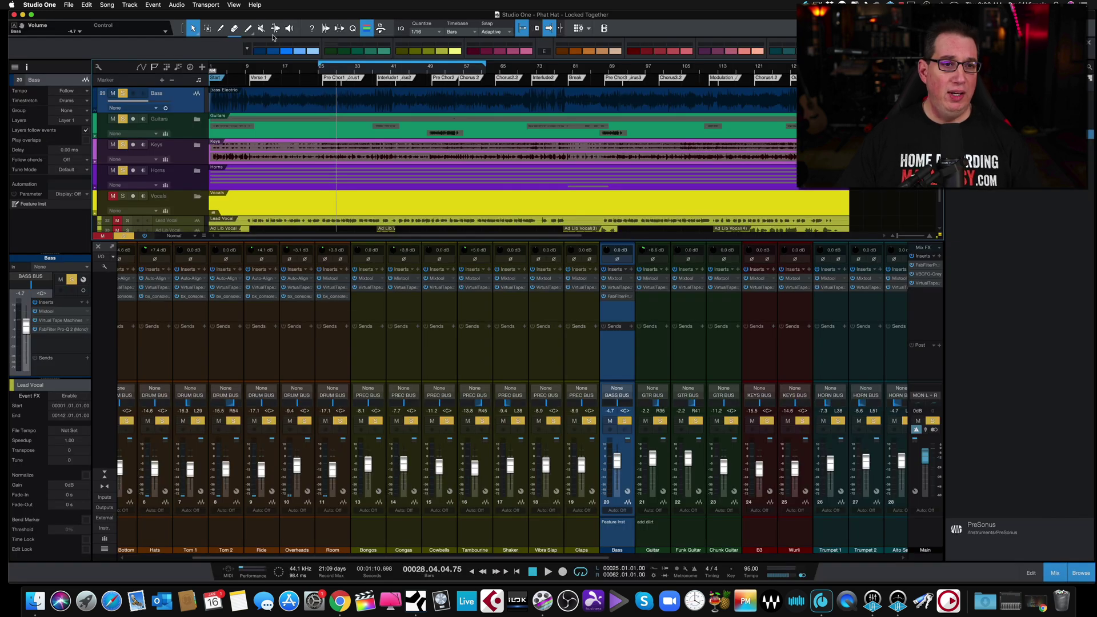
Open the Studio One application menu with the song loaded
click(40, 5)
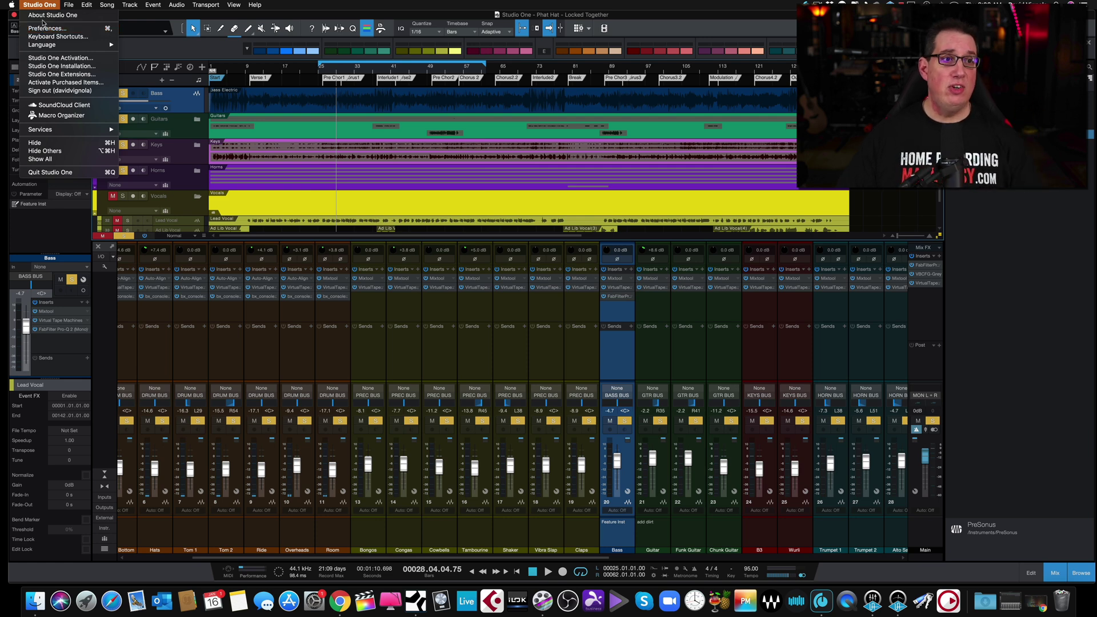
mouse_move(211, 10)
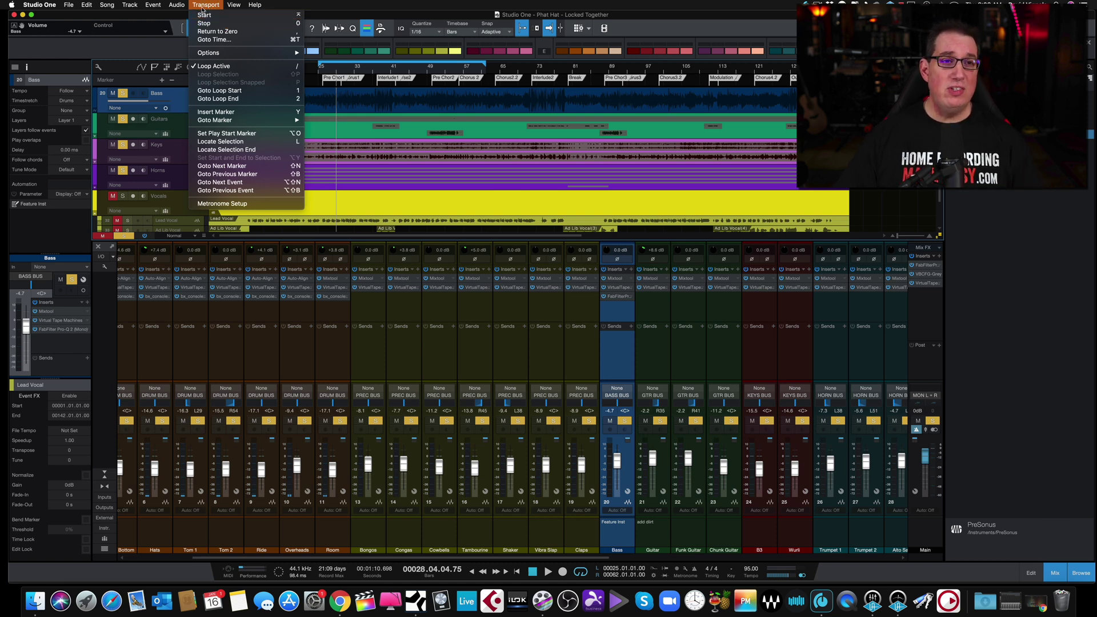
Open Preferences at Audio Setup, showing Universal Audio Thunderbolt for playback and recording
mouse_move(39, 6)
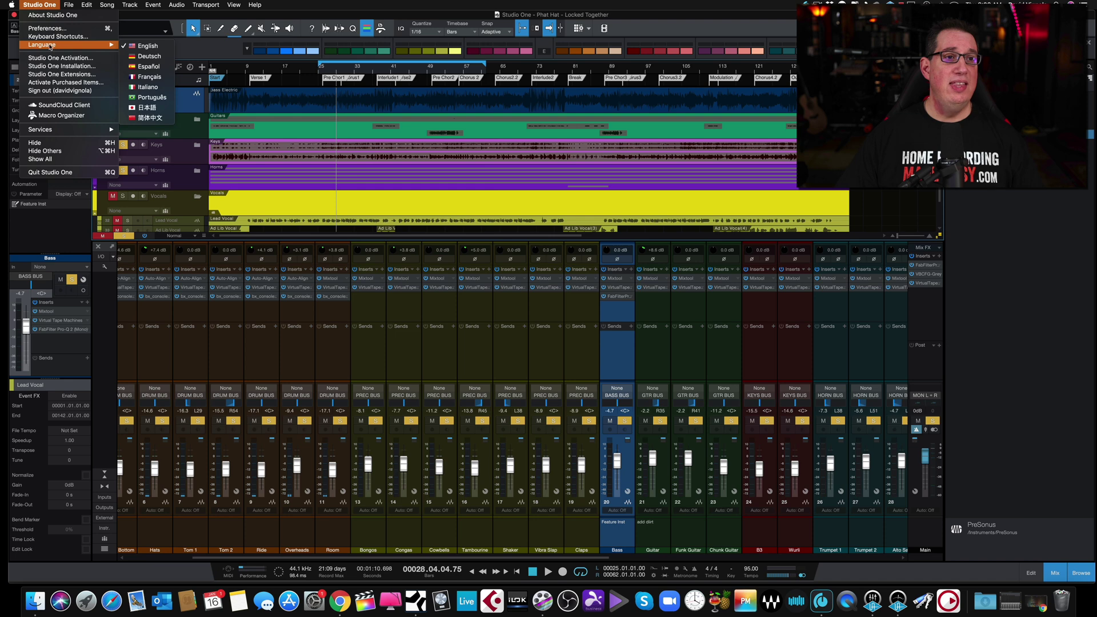
click(50, 31)
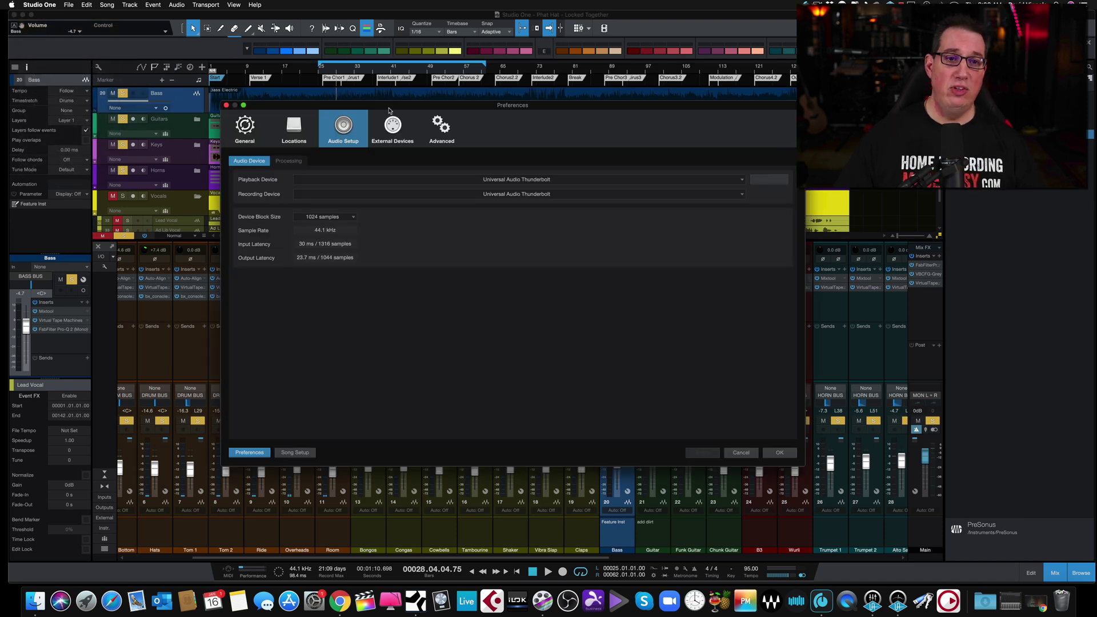
drag(429, 106, 405, 101)
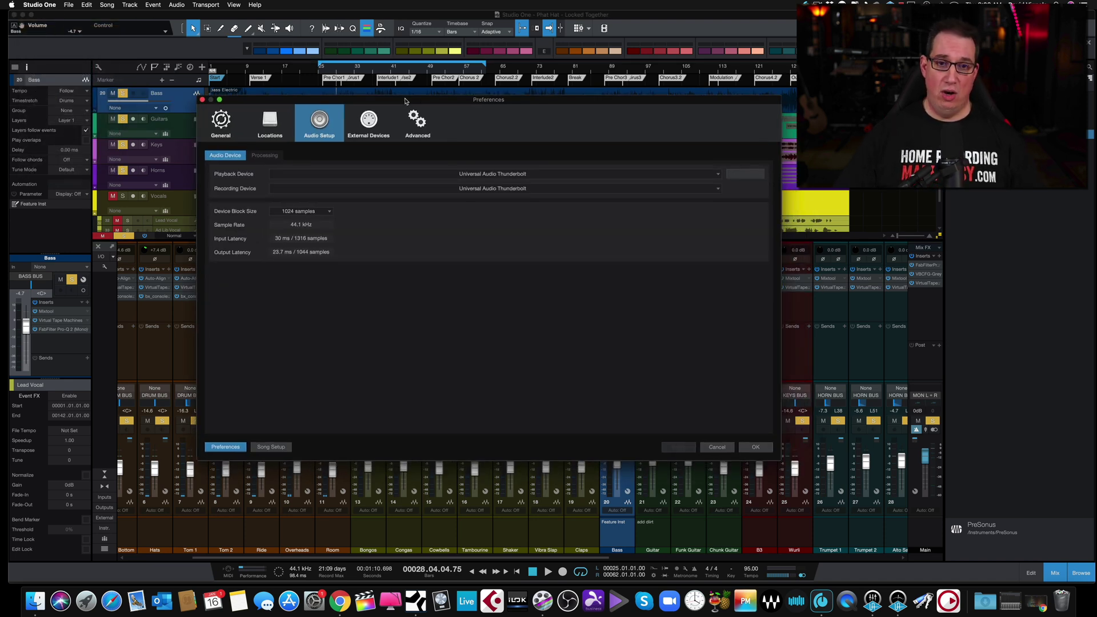
click(269, 447)
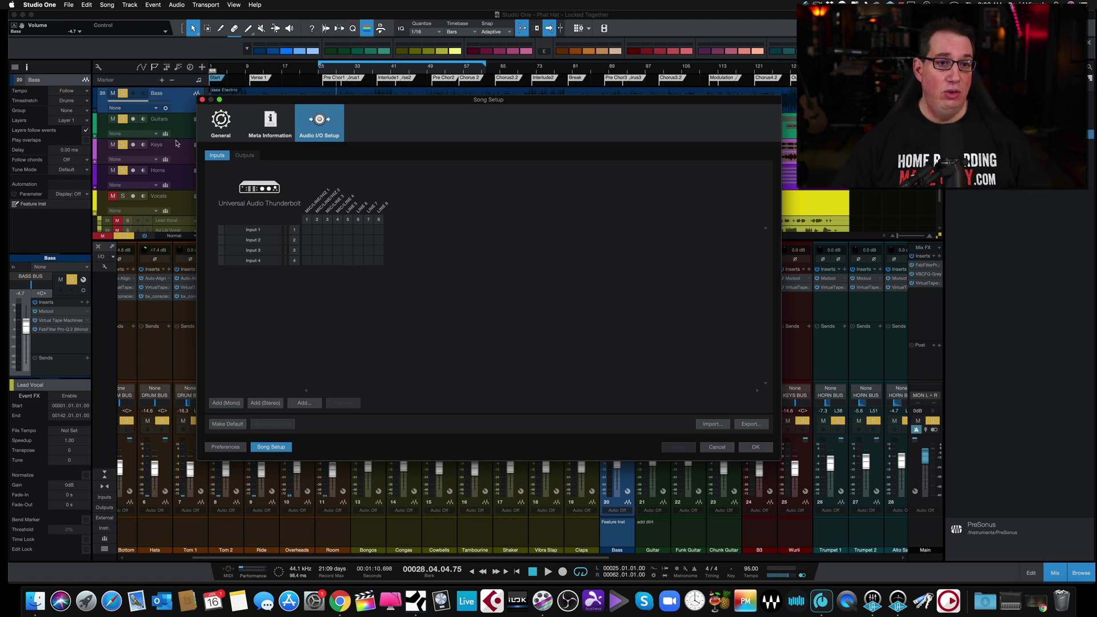
On the Outputs page, keep Main's left and right on outputs 1 and 2
click(239, 155)
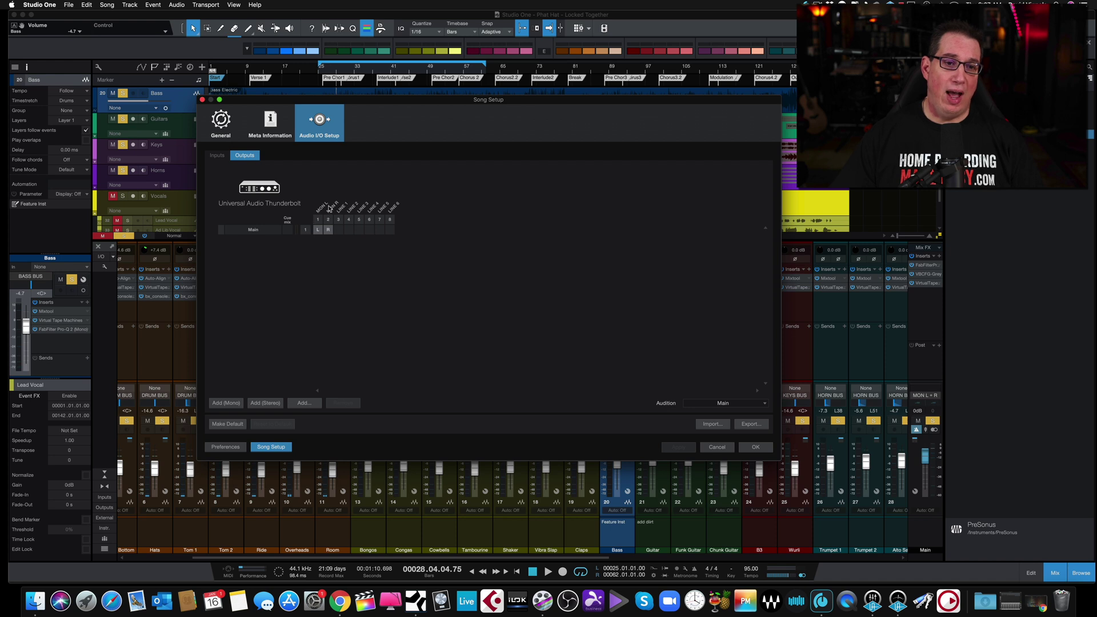
click(339, 229)
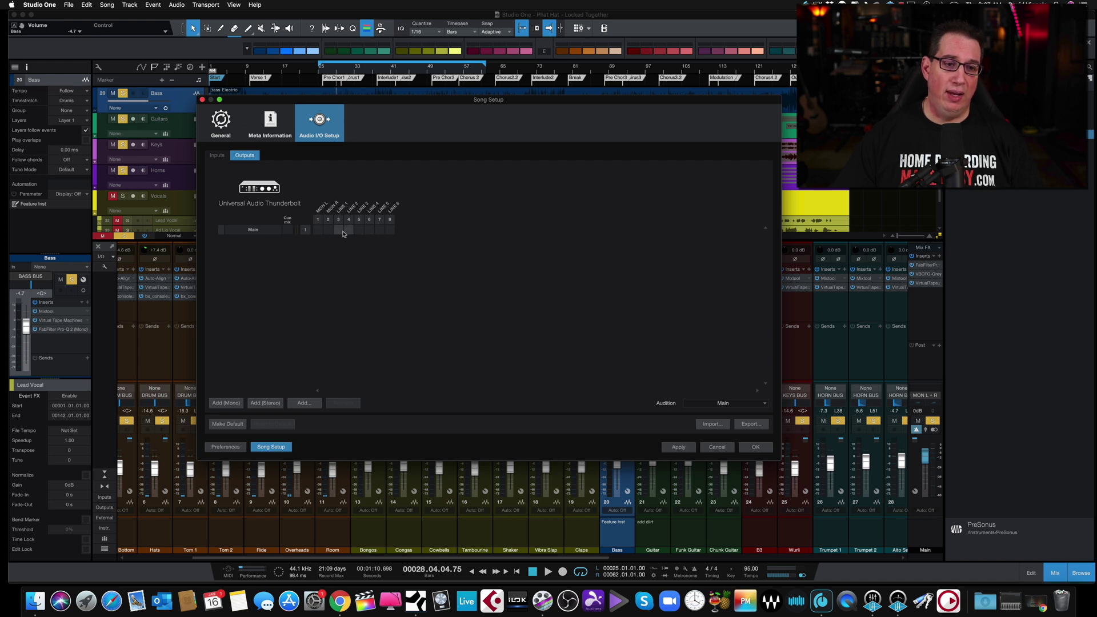
click(360, 230)
click(319, 230)
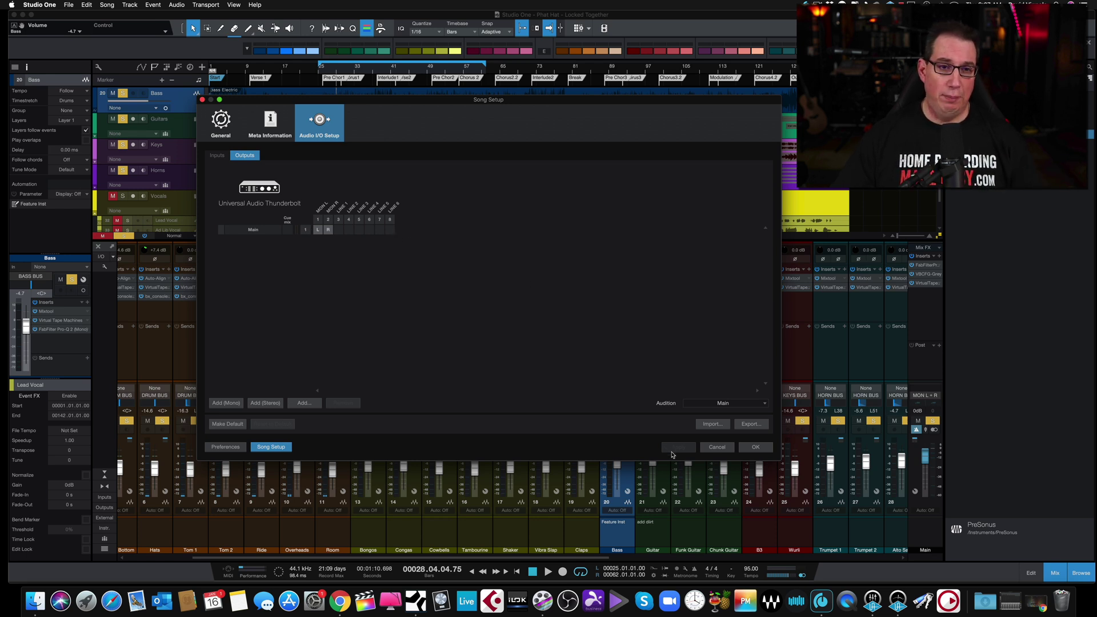
Map mono Input 1 to channel 1 and Input 2 to channel 2, applying each
click(218, 157)
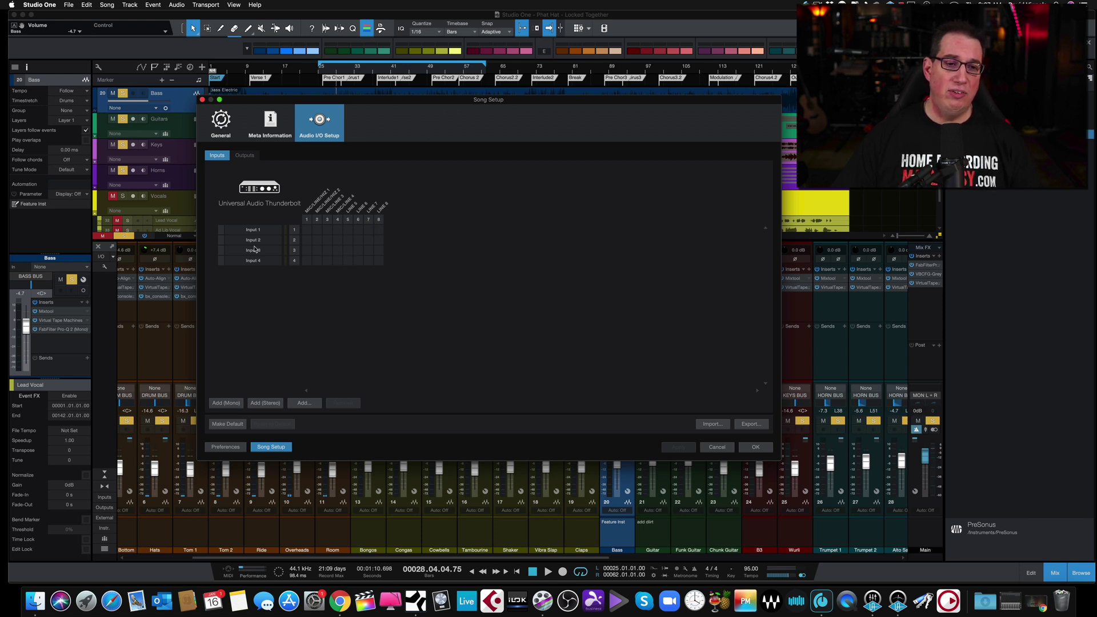
click(307, 230)
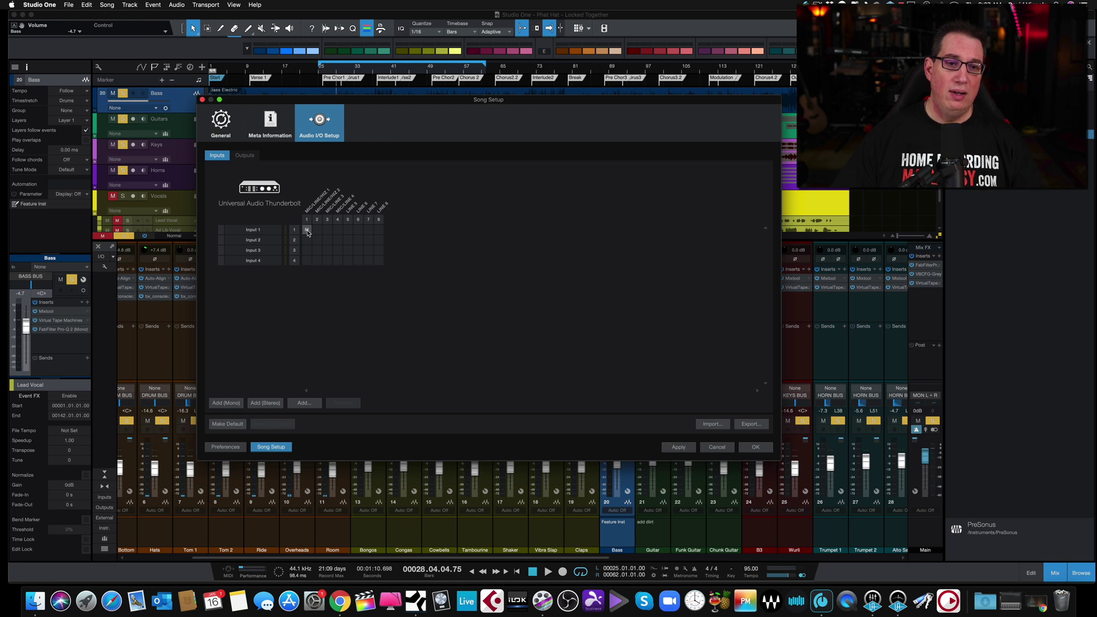
click(677, 447)
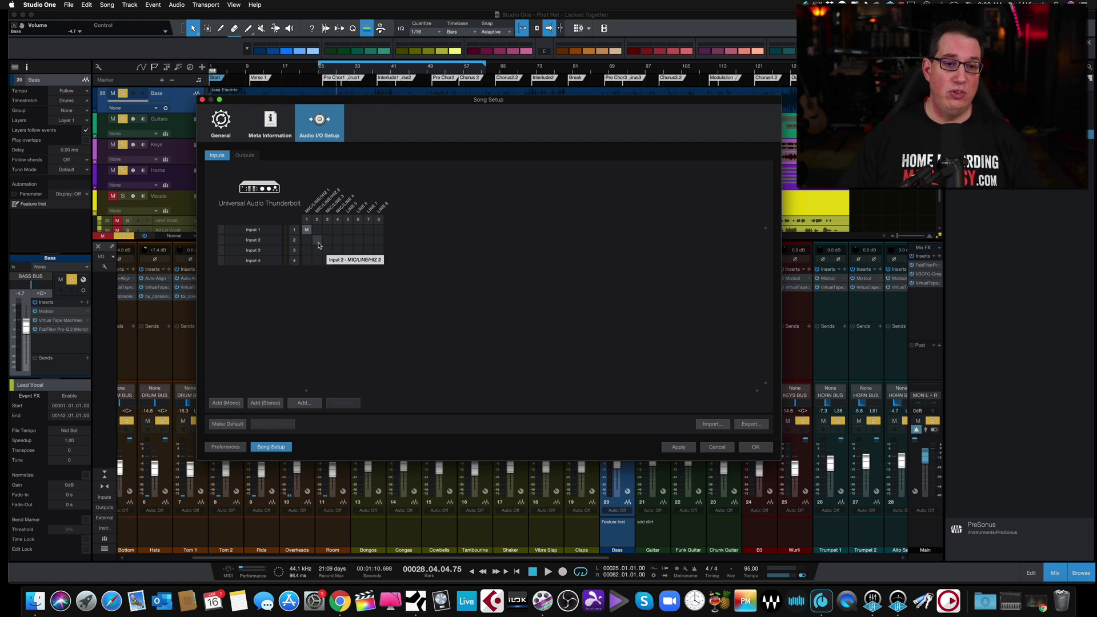
click(316, 242)
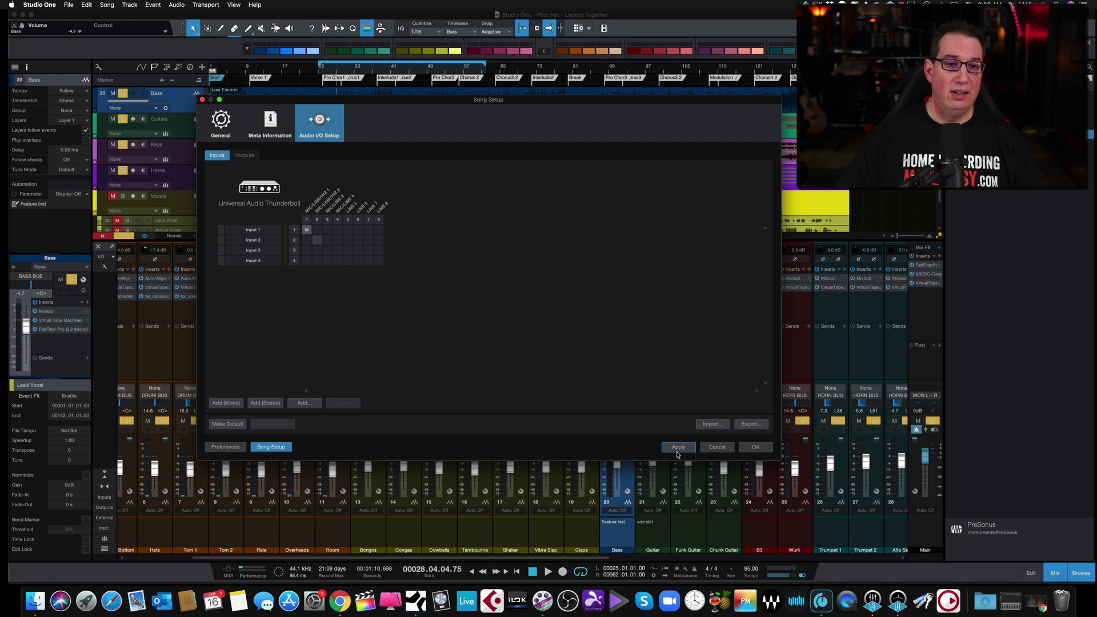
click(678, 448)
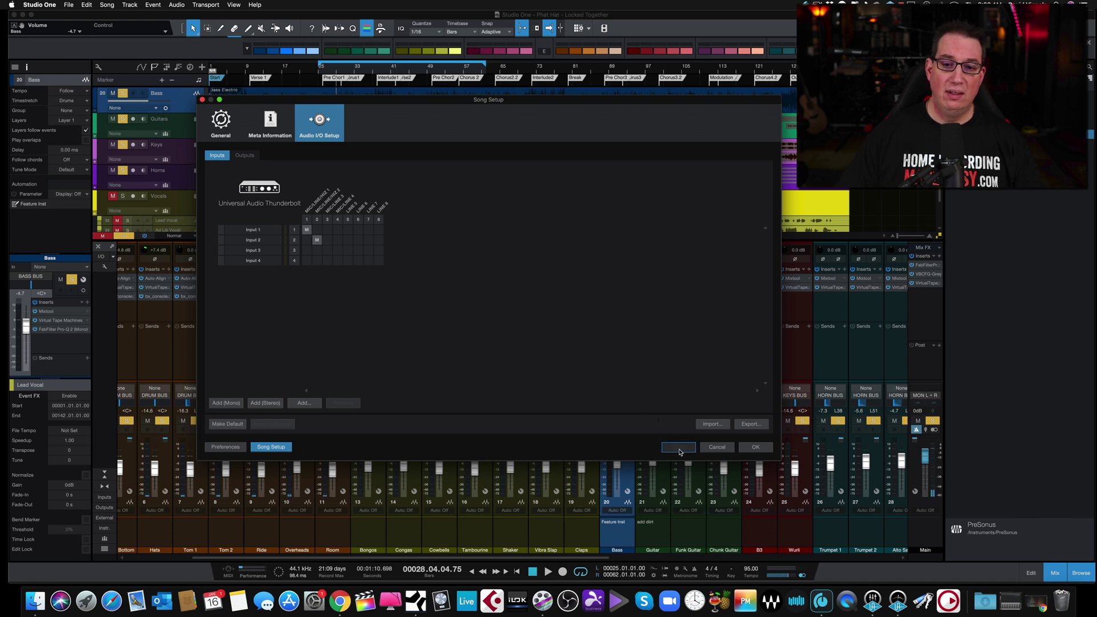
click(266, 404)
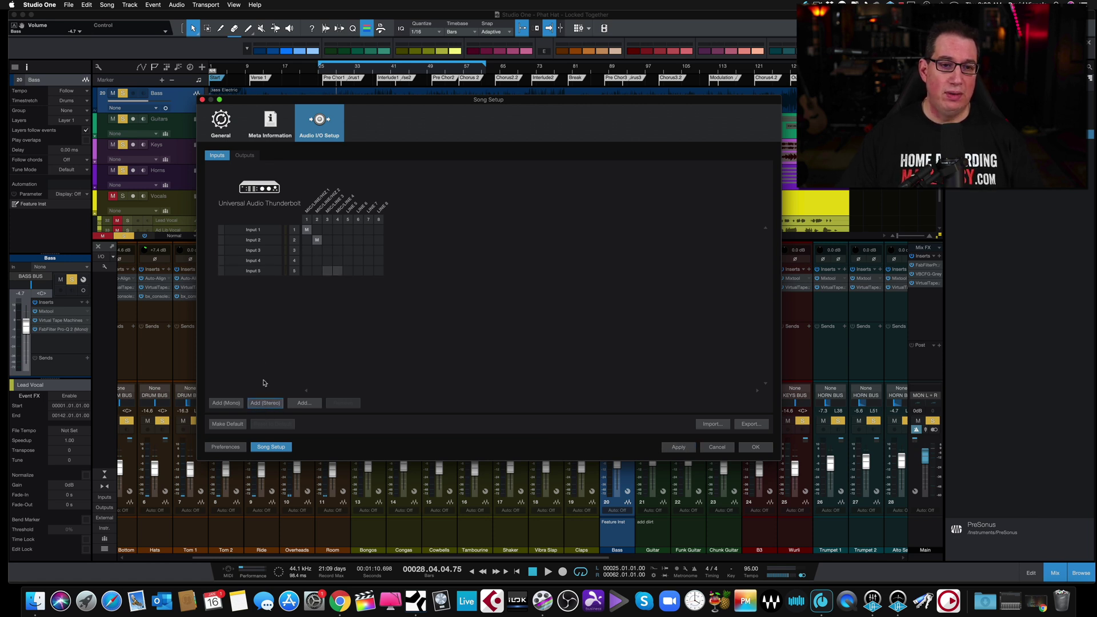
Route stereo Input 5 to interface channels 3 and 4 and apply it
click(328, 271)
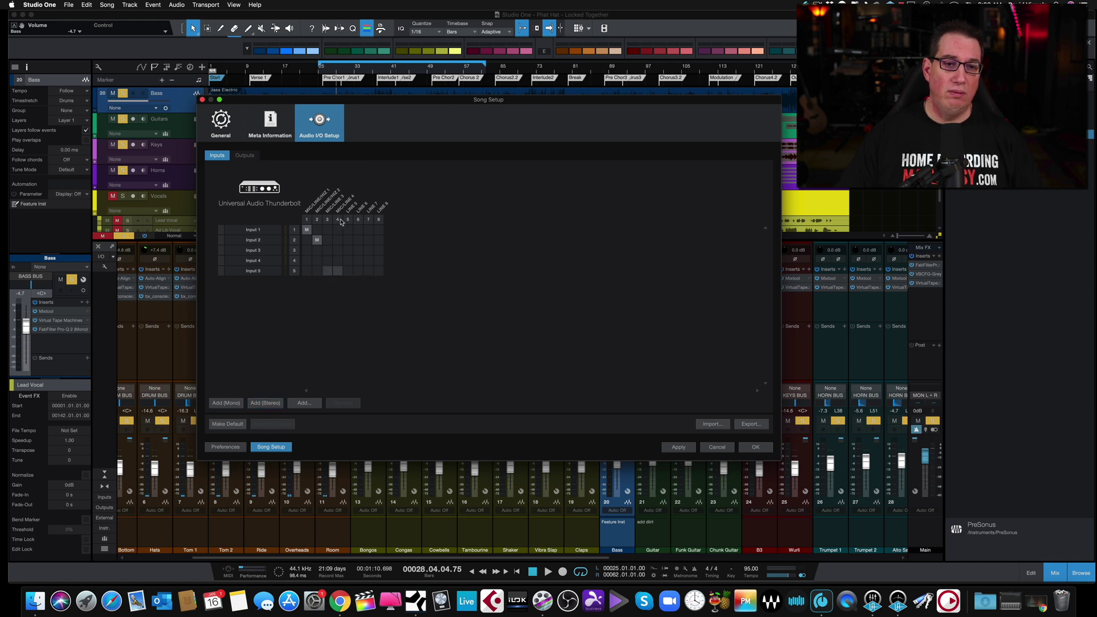
click(680, 449)
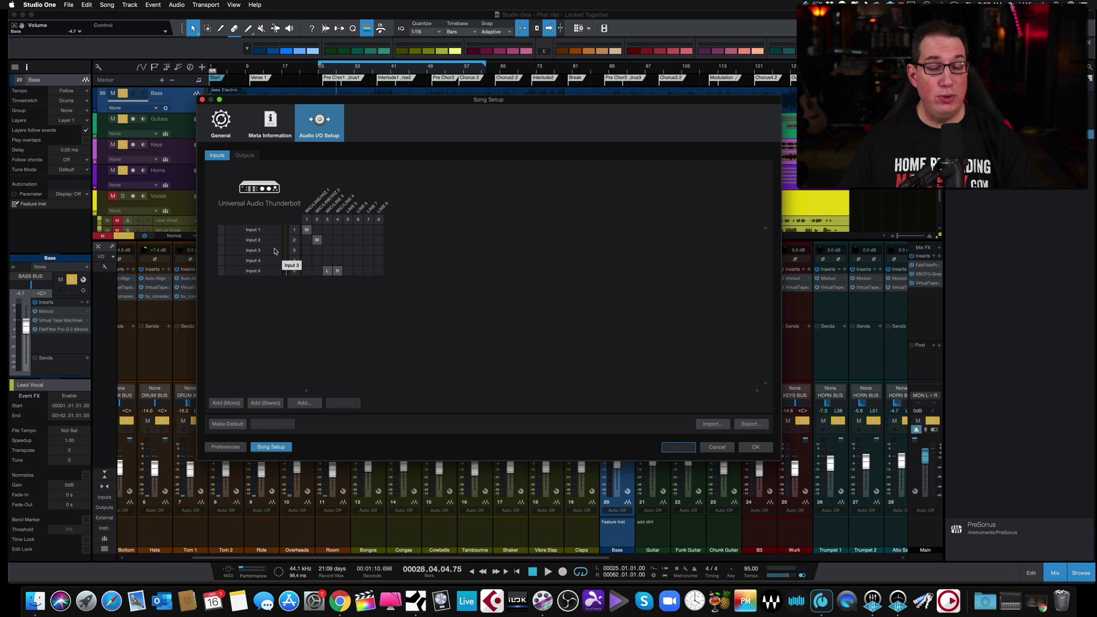
click(246, 157)
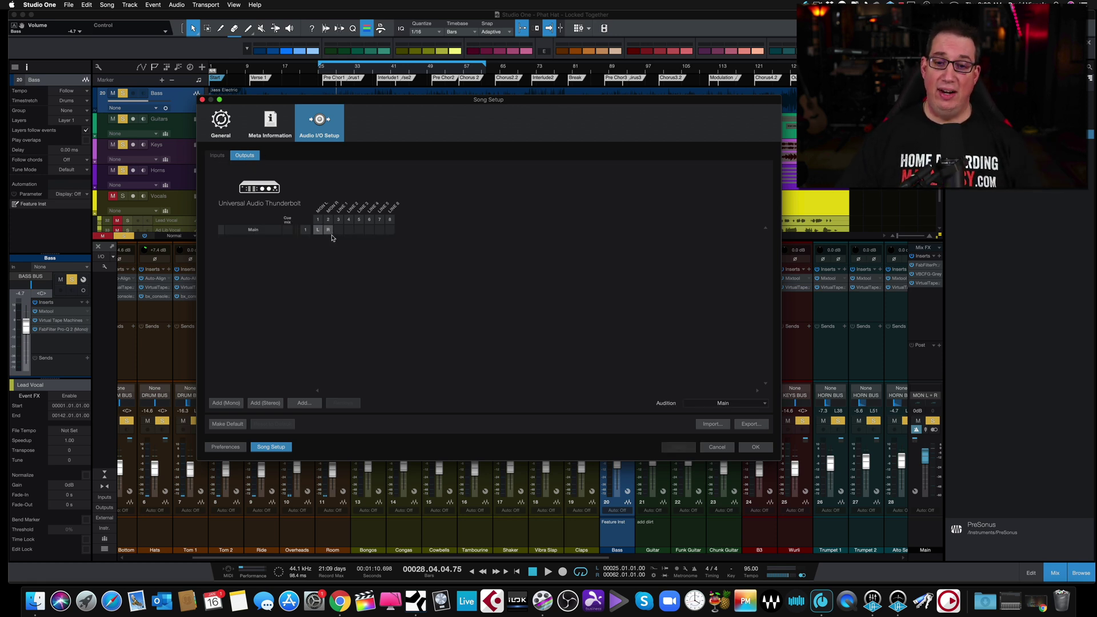
Close Song Setup with OK and launch Universal Control from the Dock
click(755, 448)
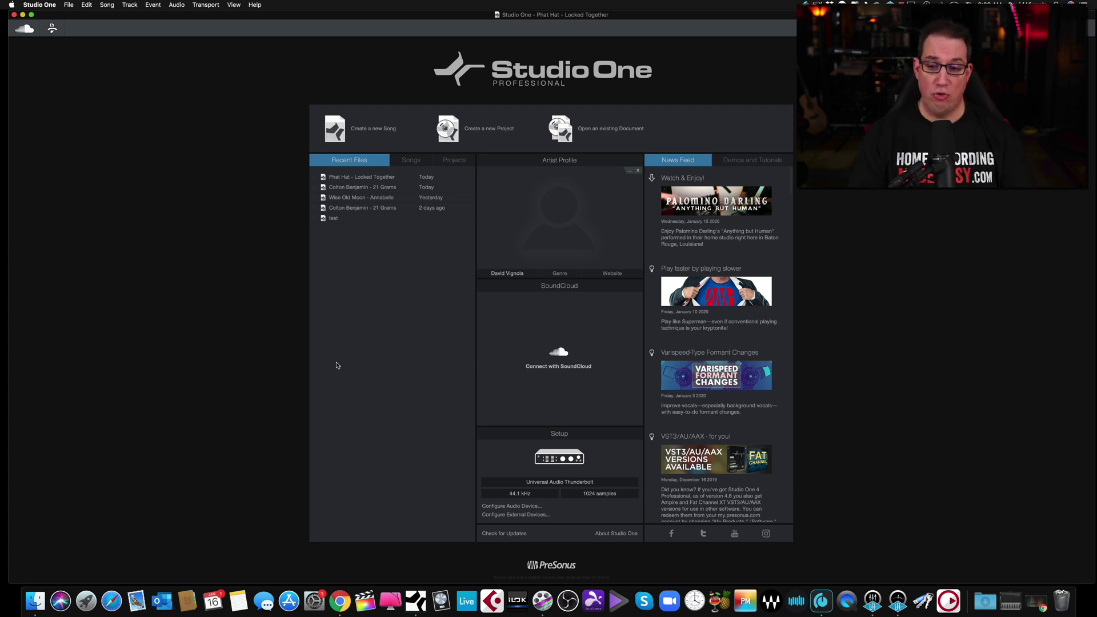
click(821, 600)
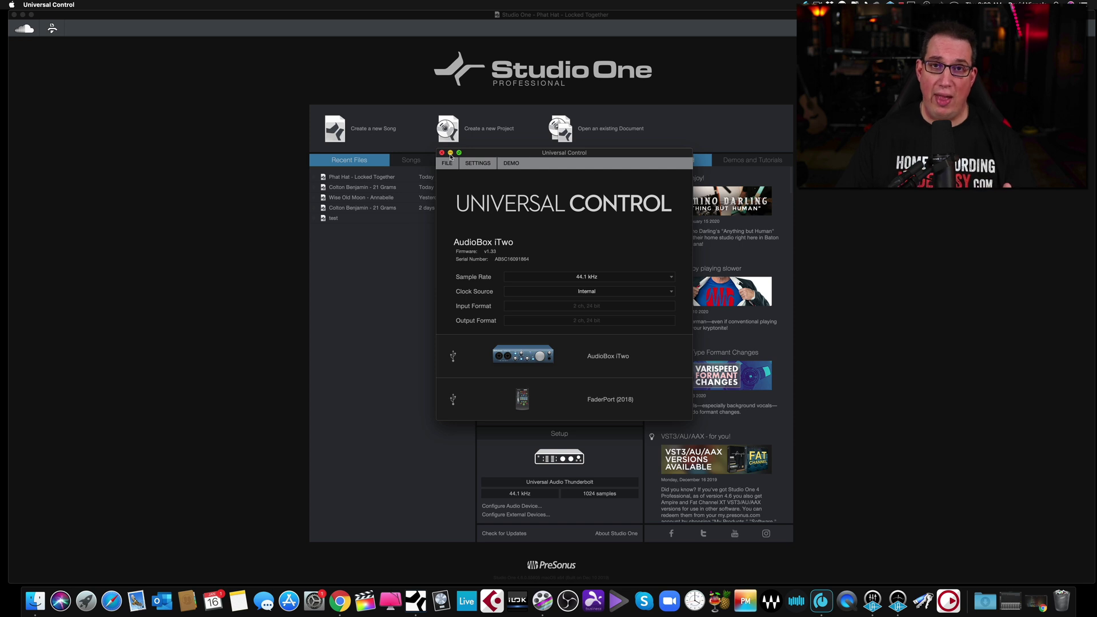
Shut the Universal Control AudioBox iTwo window so Studio One's Start page is showing
click(450, 153)
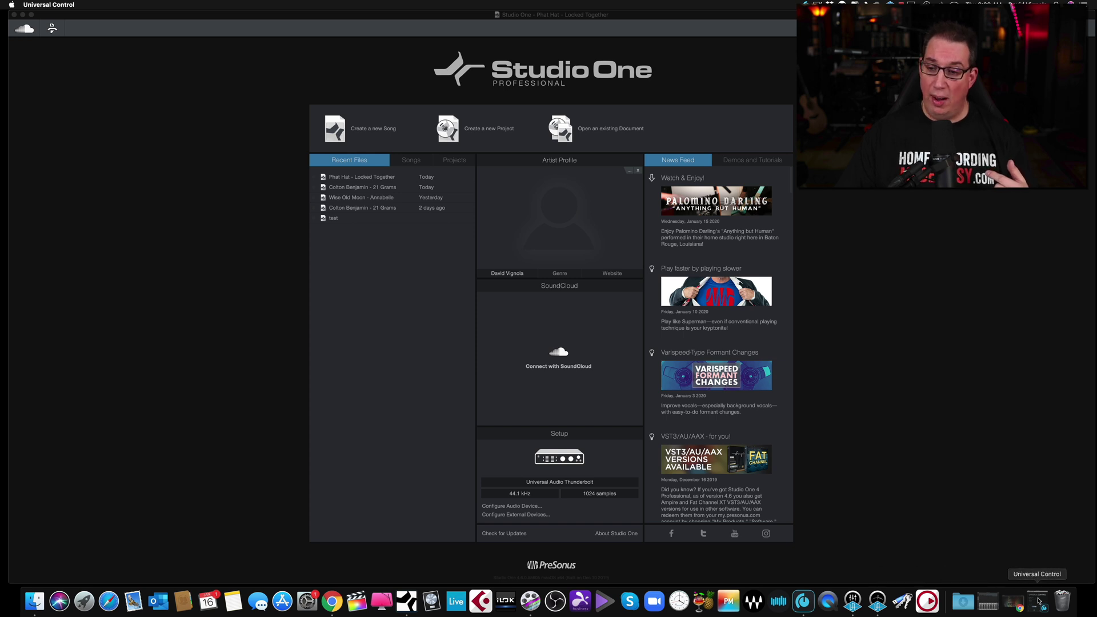
click(1021, 590)
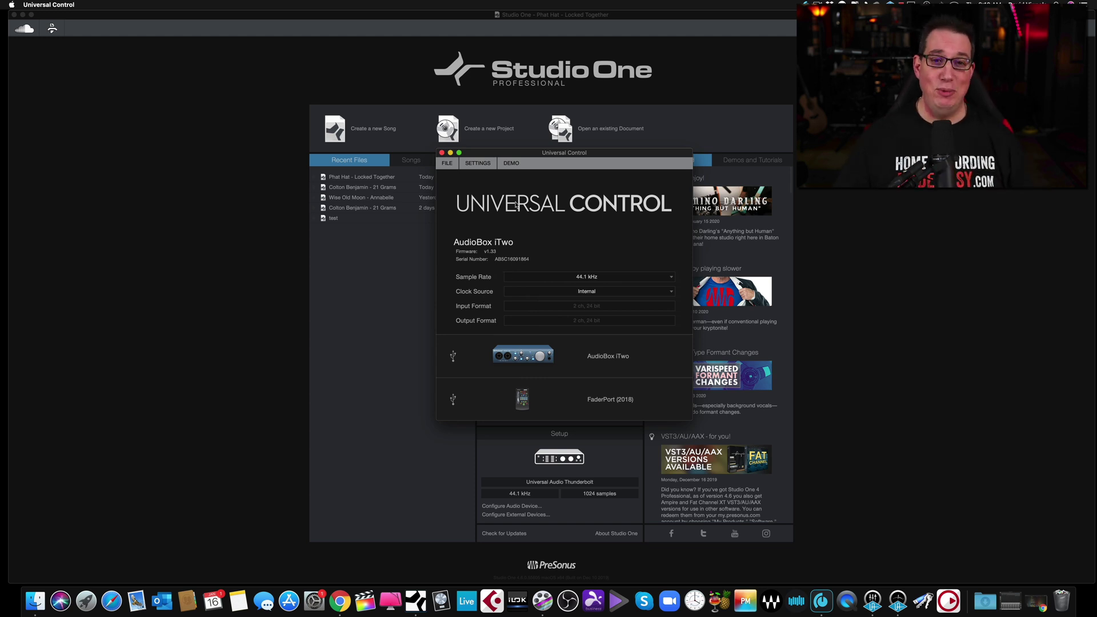
drag(519, 153, 510, 152)
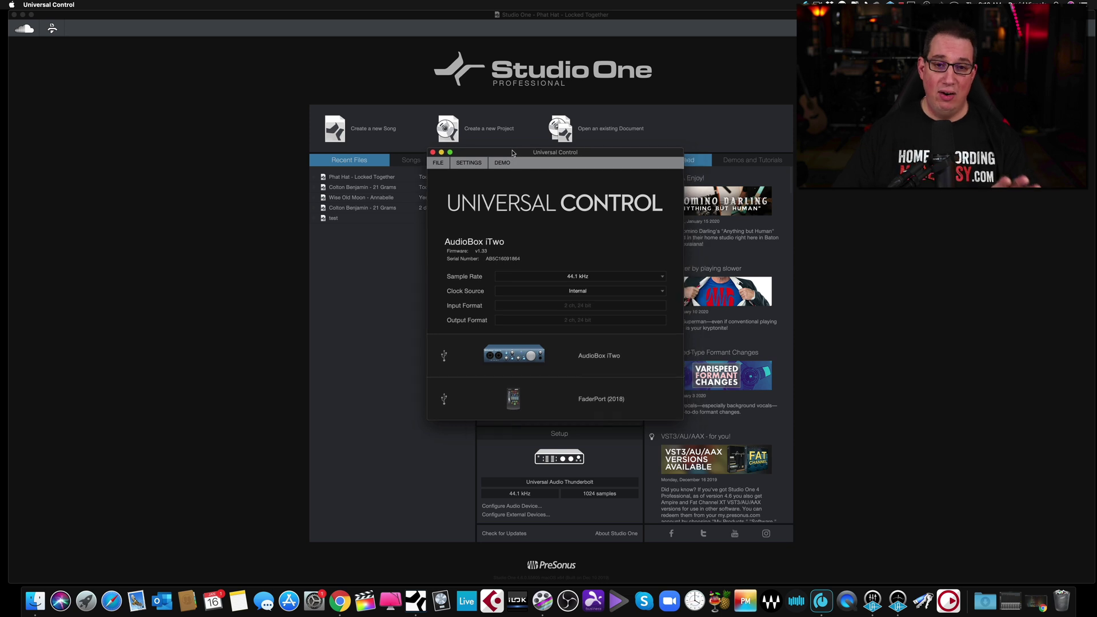
click(433, 152)
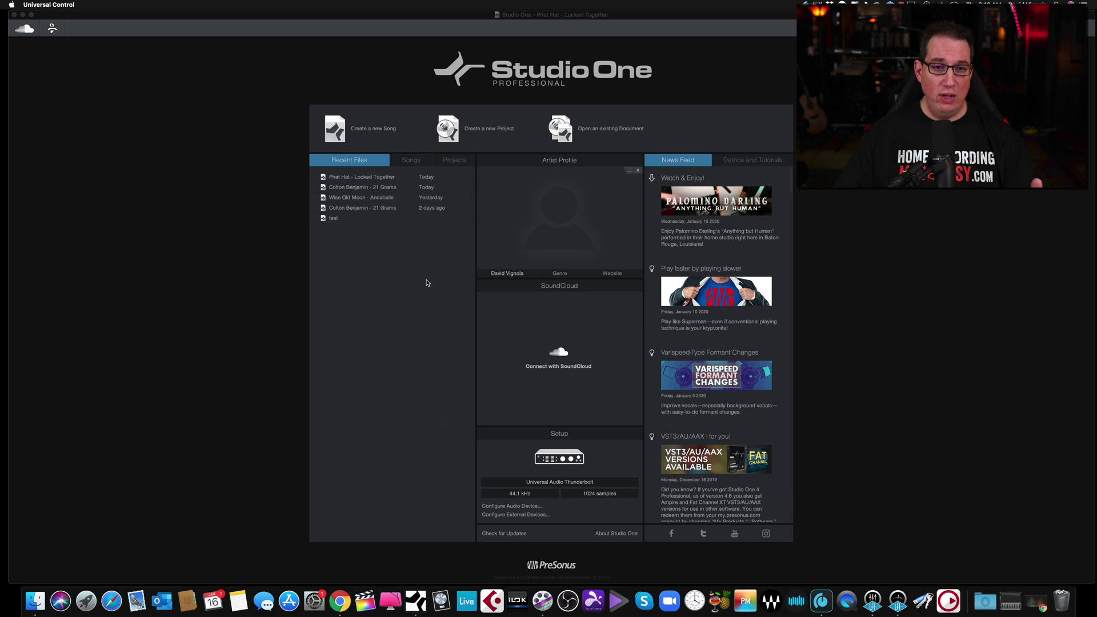
click(509, 507)
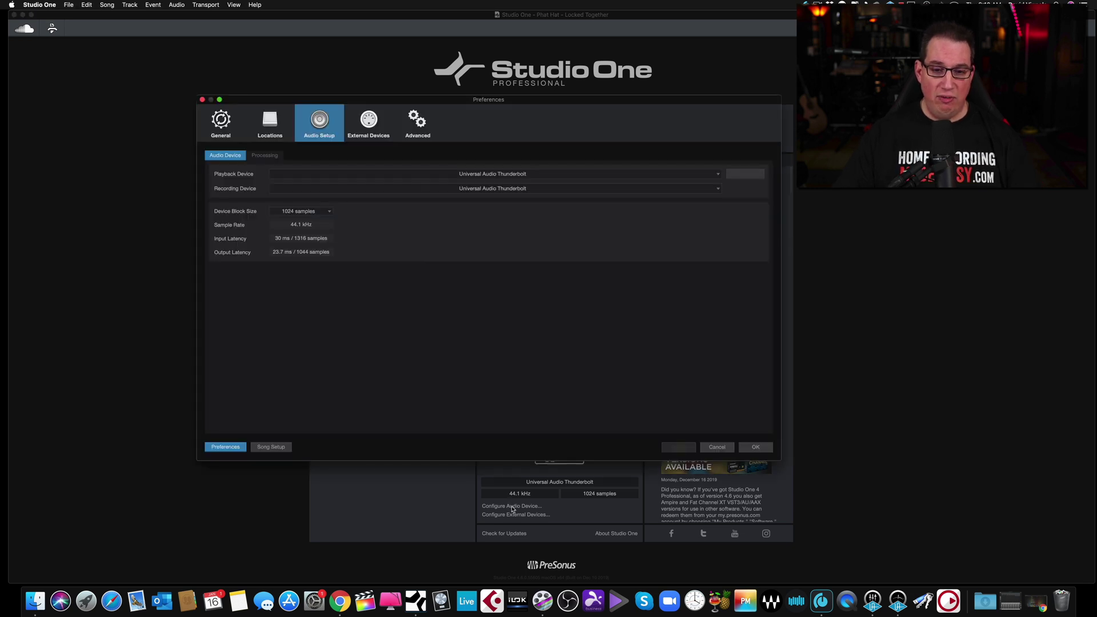
click(269, 447)
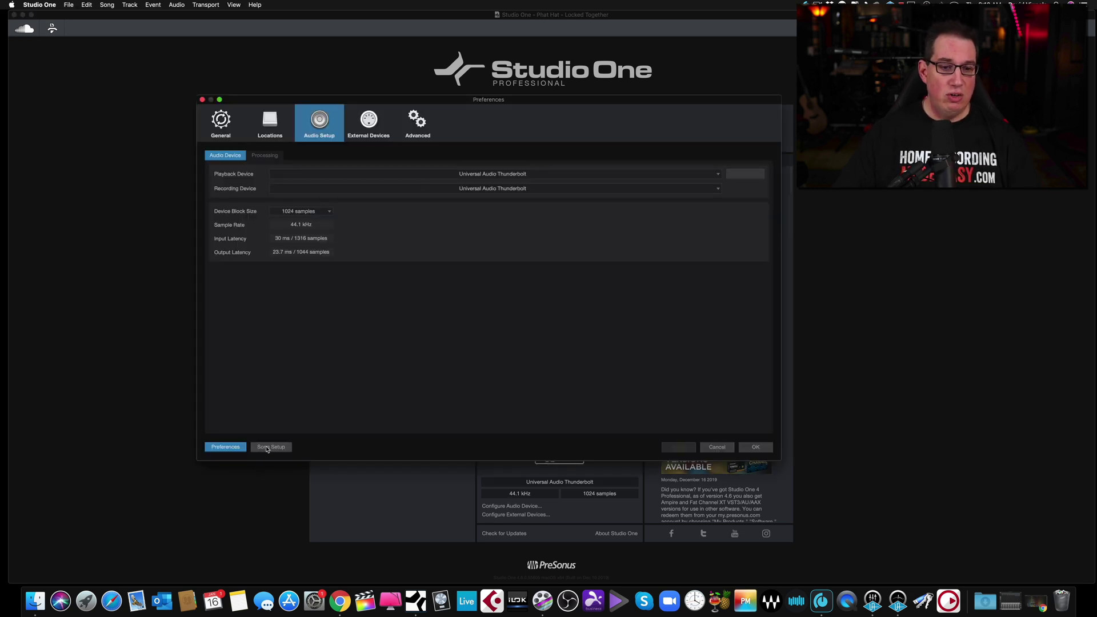
click(223, 159)
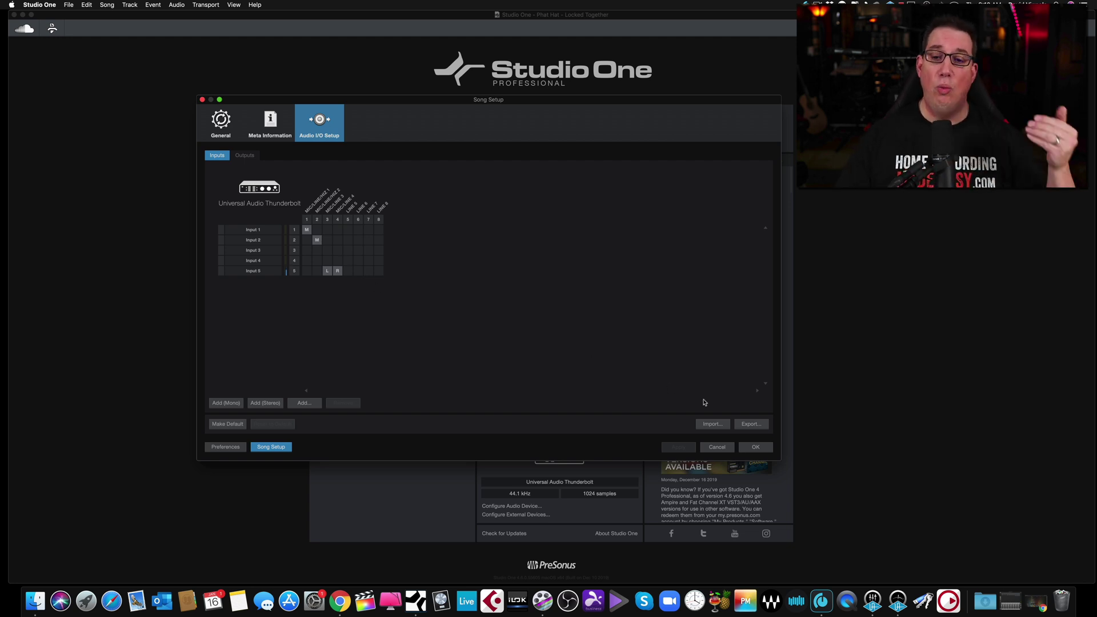
click(756, 447)
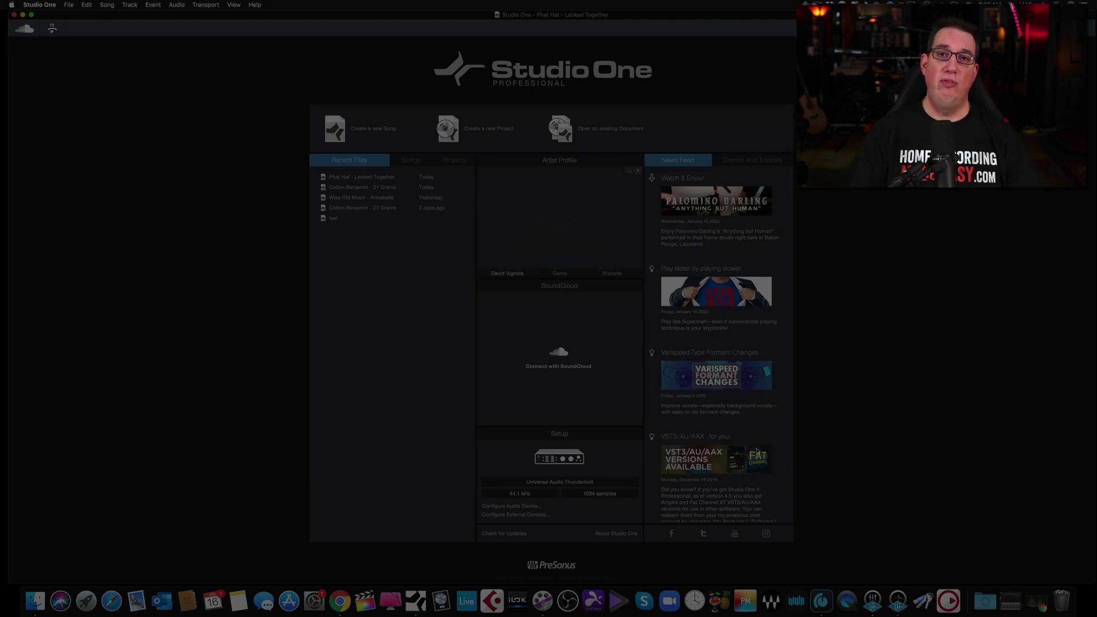